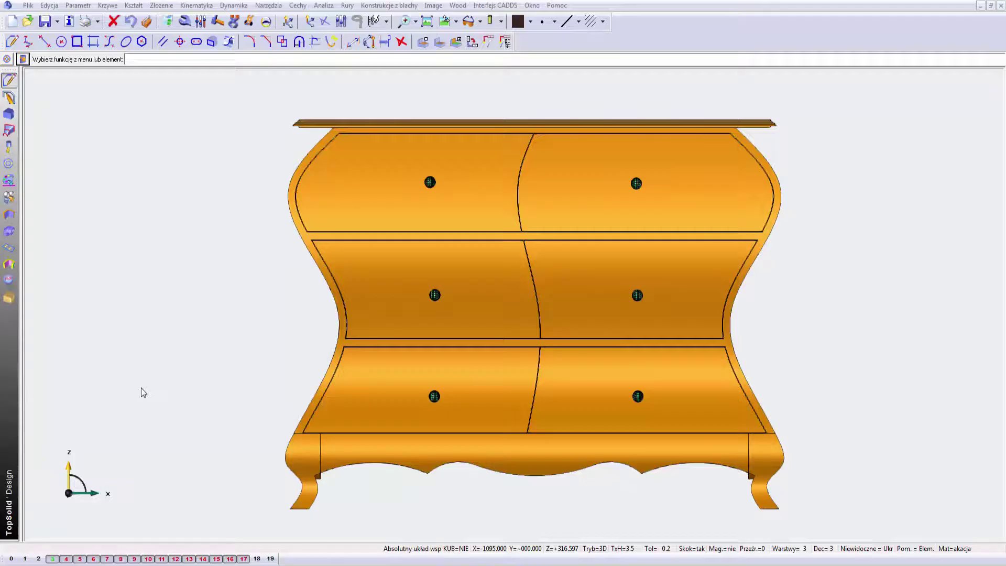
- Orbit the plain rectangular block with its base strip into an angled 3D view
{"action": "middle_click_drag", "start_coordinate": [141, 389], "coordinate": [194, 397]}
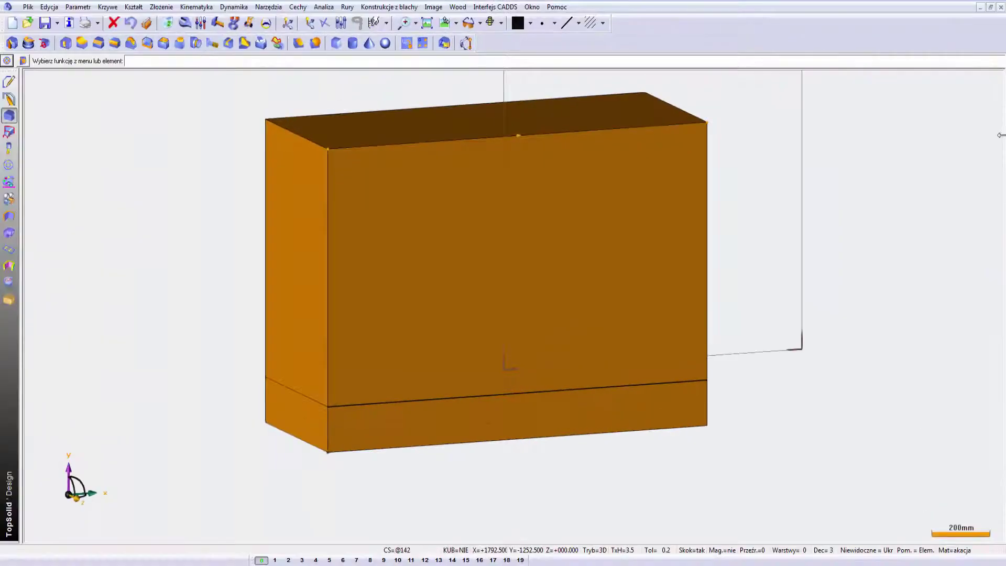
- In front view, trace a six-point interpolated B-spline from the panel's top-left edge to its bottom-left corner
{"action": "left_click", "coordinate": [445, 23]}
{"action": "left_click", "coordinate": [8, 83]}
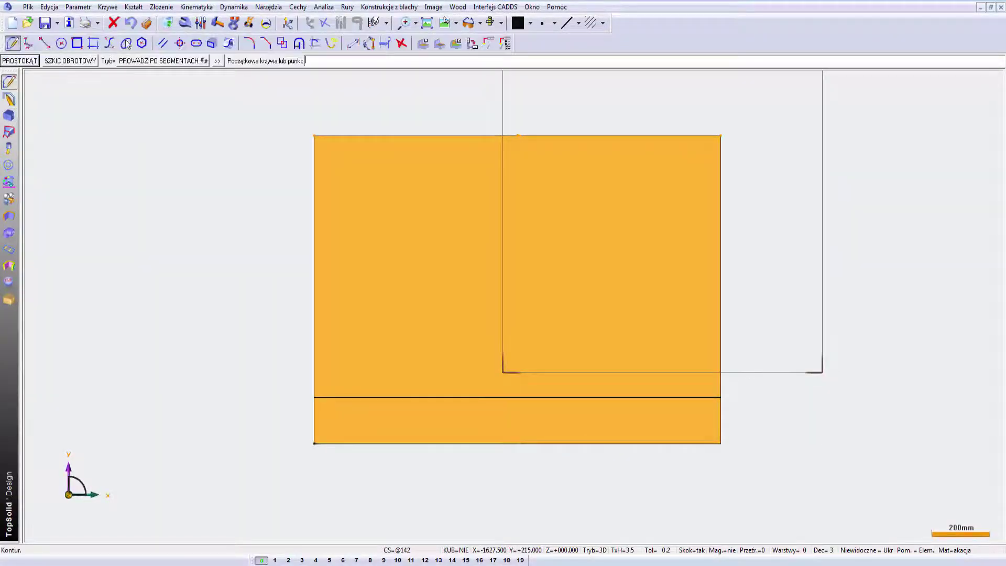
{"action": "left_click", "coordinate": [110, 43]}
{"action": "left_click", "coordinate": [337, 136]}
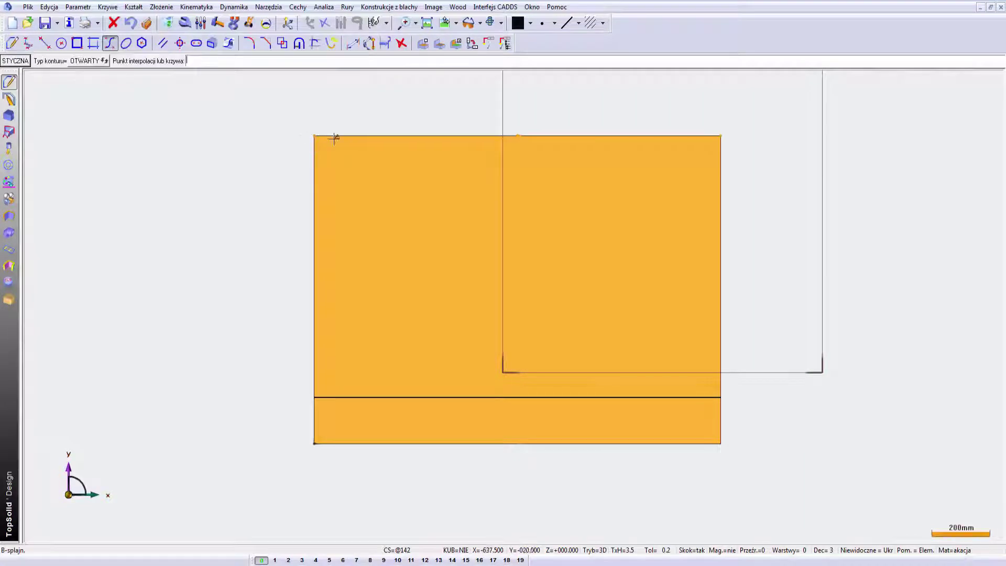
{"action": "left_click", "coordinate": [317, 213]}
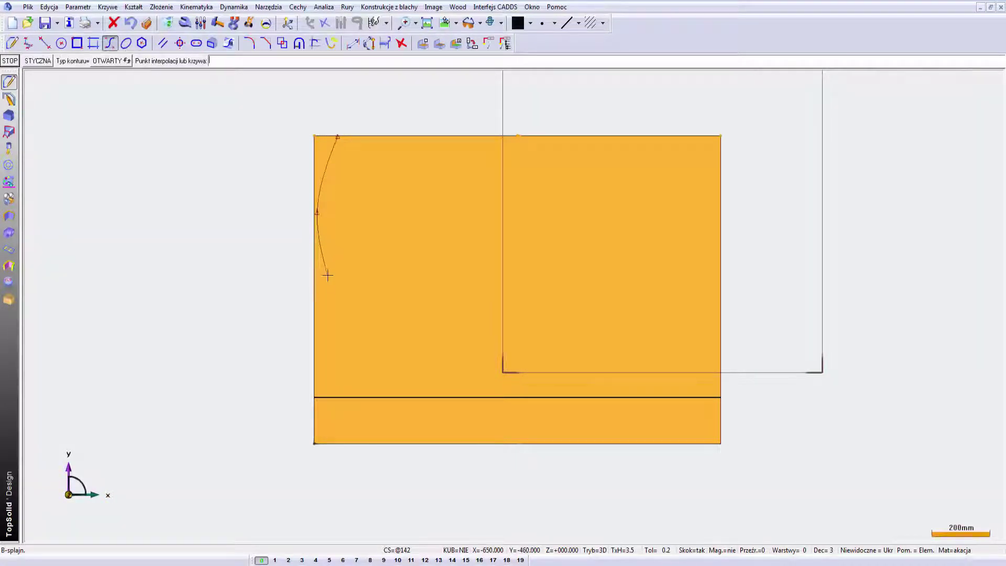
{"action": "left_click", "coordinate": [336, 310]}
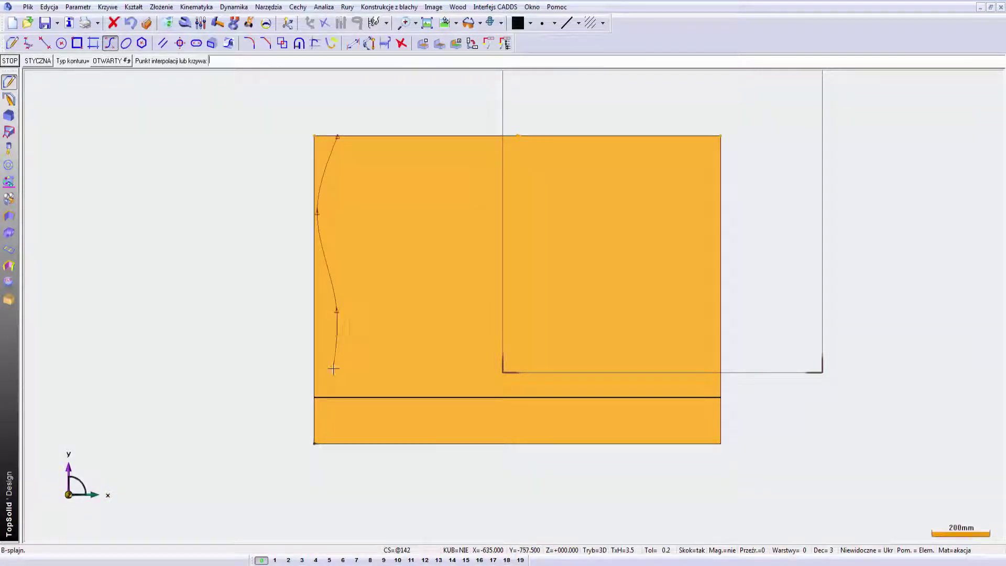
{"action": "left_click", "coordinate": [317, 394]}
{"action": "left_click", "coordinate": [325, 414]}
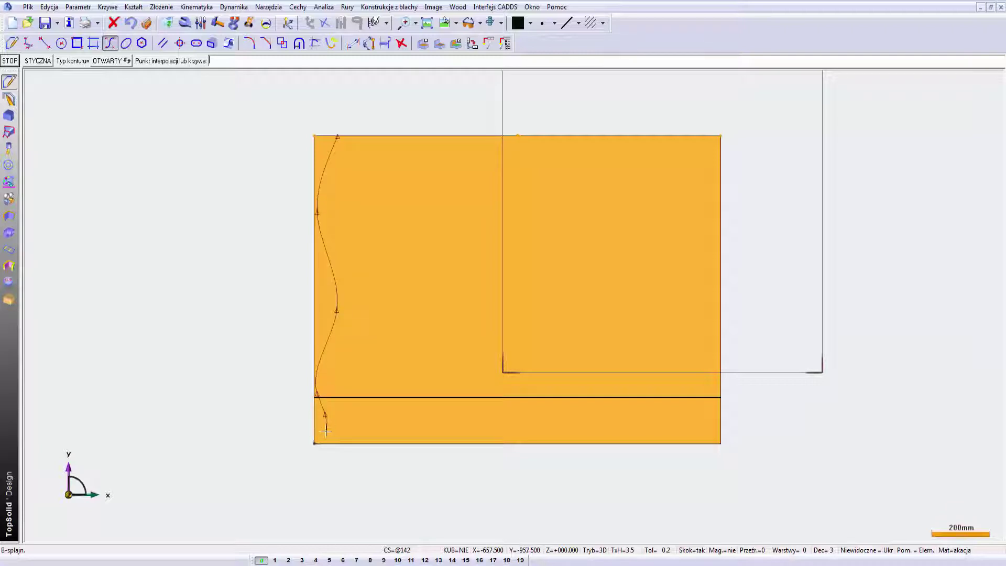
{"action": "left_click", "coordinate": [314, 444]}
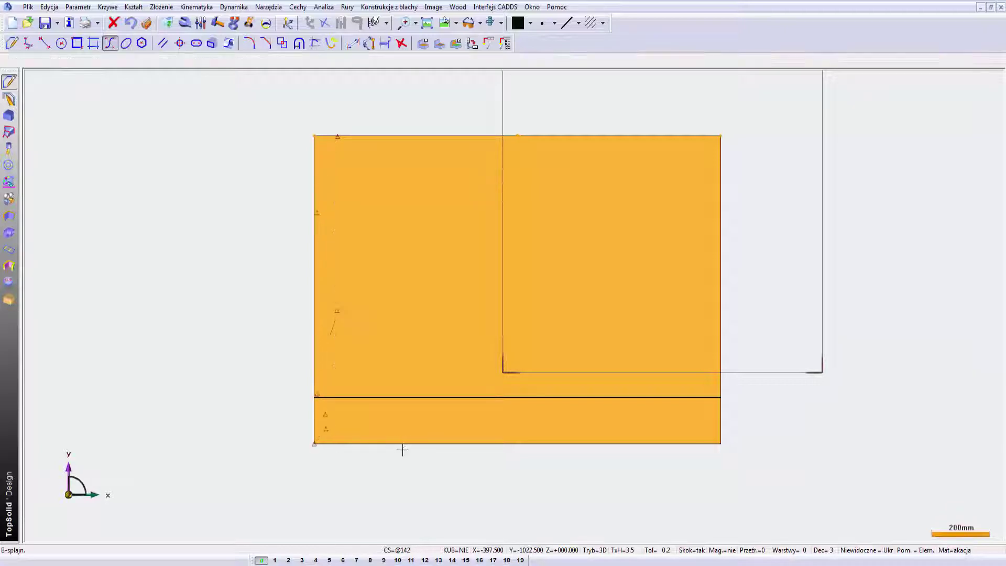
- Reposition the spline's middle, upper and lowest points to even out its waves
{"action": "left_click", "coordinate": [249, 22]}
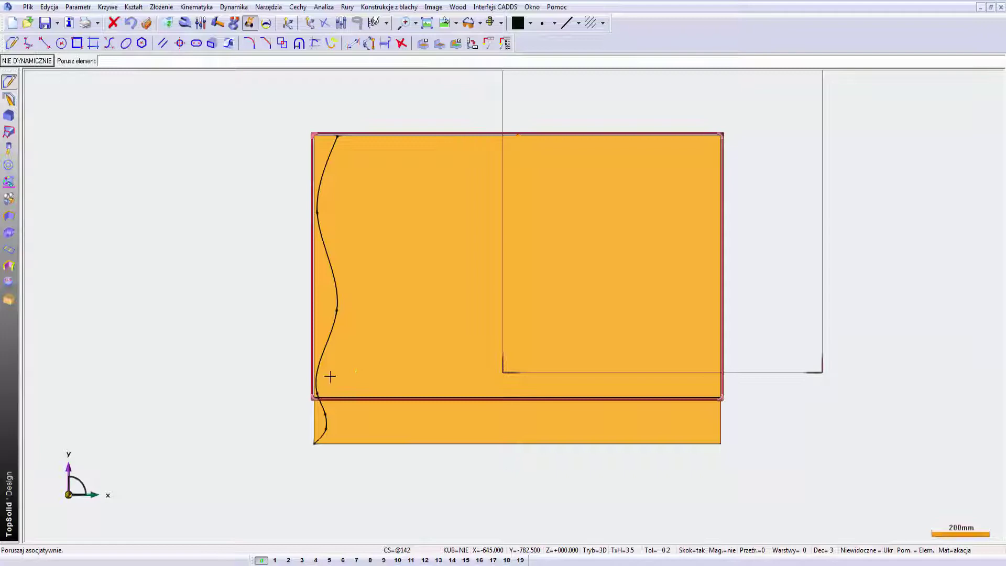
{"action": "left_click", "coordinate": [336, 309]}
{"action": "left_click", "coordinate": [318, 213]}
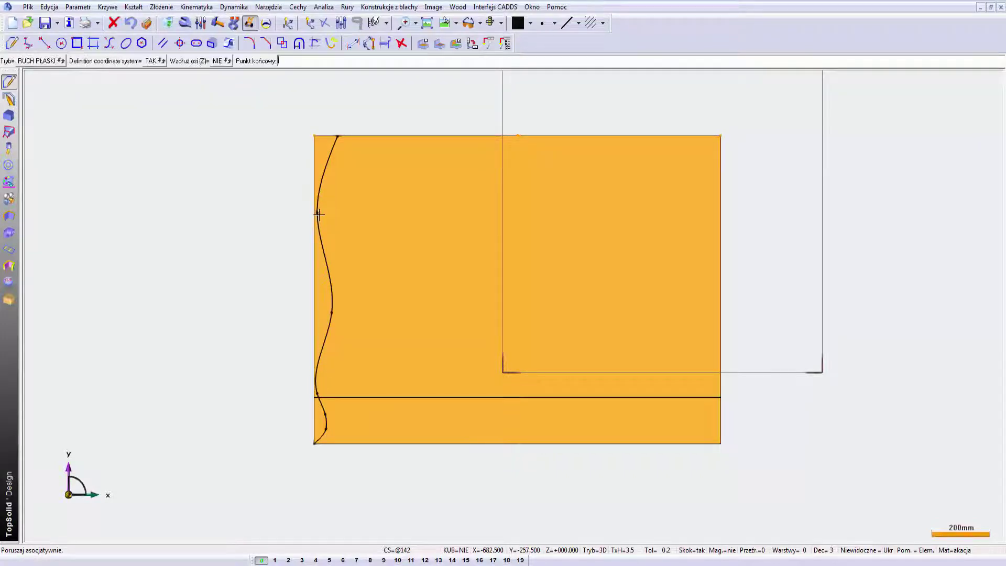
{"action": "left_click", "coordinate": [315, 211]}
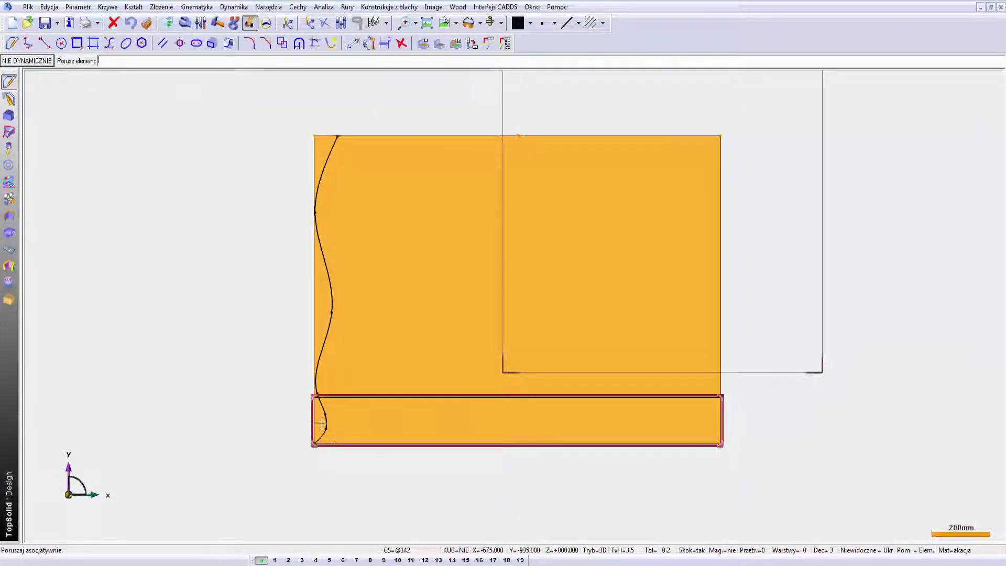
{"action": "left_click", "coordinate": [328, 438]}
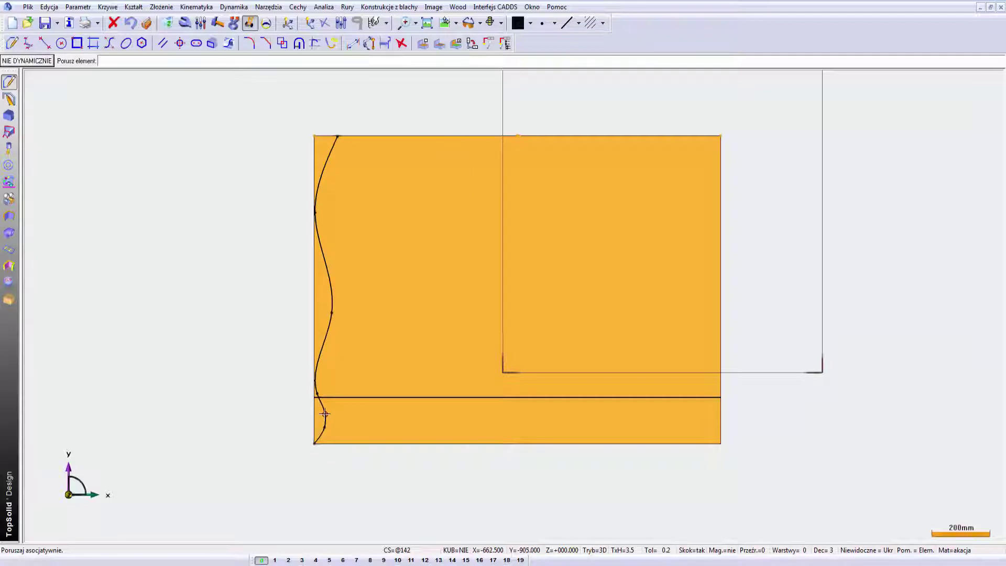
{"action": "left_click", "coordinate": [322, 413]}
- Offset the wavy spline by 8 to its inside, forming a double curved edge
{"action": "scroll", "coordinate": [561, 240], "scroll_direction": "up", "scroll_amount": 2}
{"action": "left_click", "coordinate": [164, 43]}
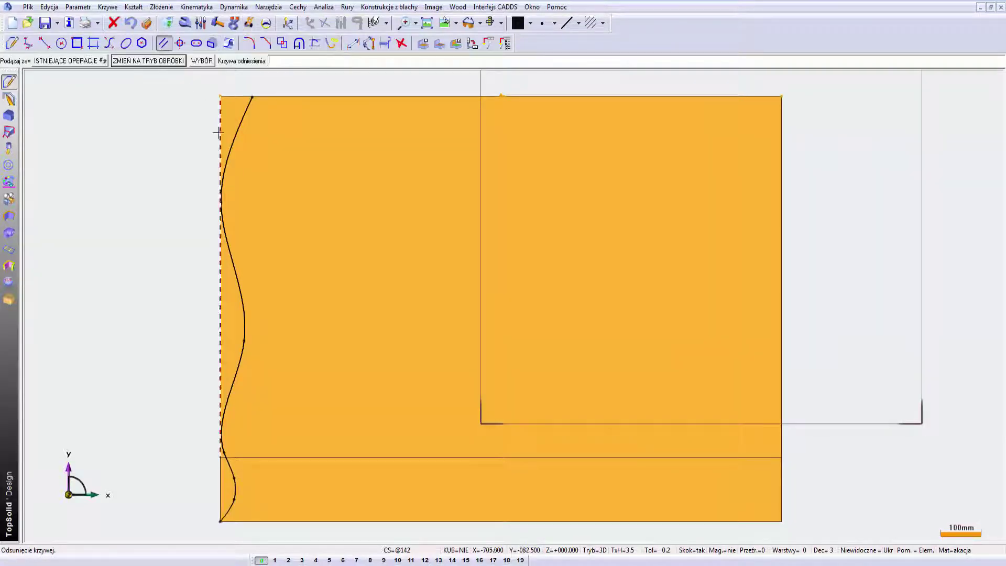
{"action": "left_click", "coordinate": [234, 140]}
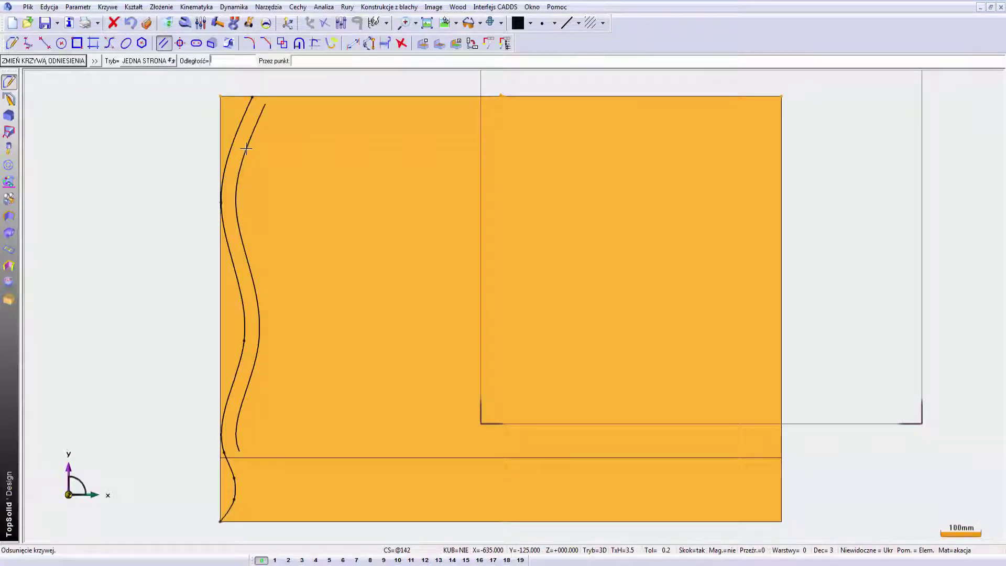
{"action": "left_click", "coordinate": [245, 151]}
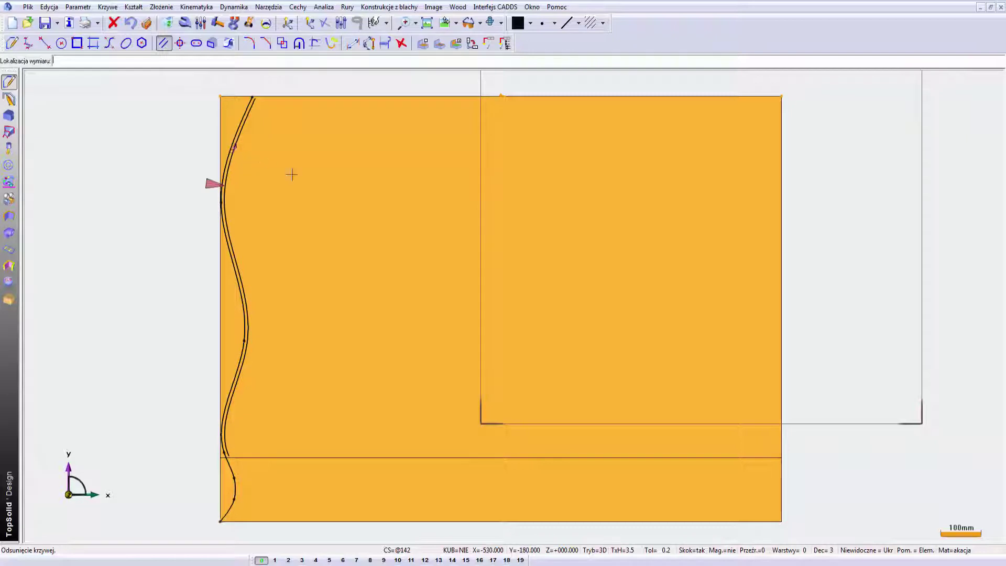
{"action": "left_click", "coordinate": [233, 135]}
{"action": "key", "text": "Escape"}
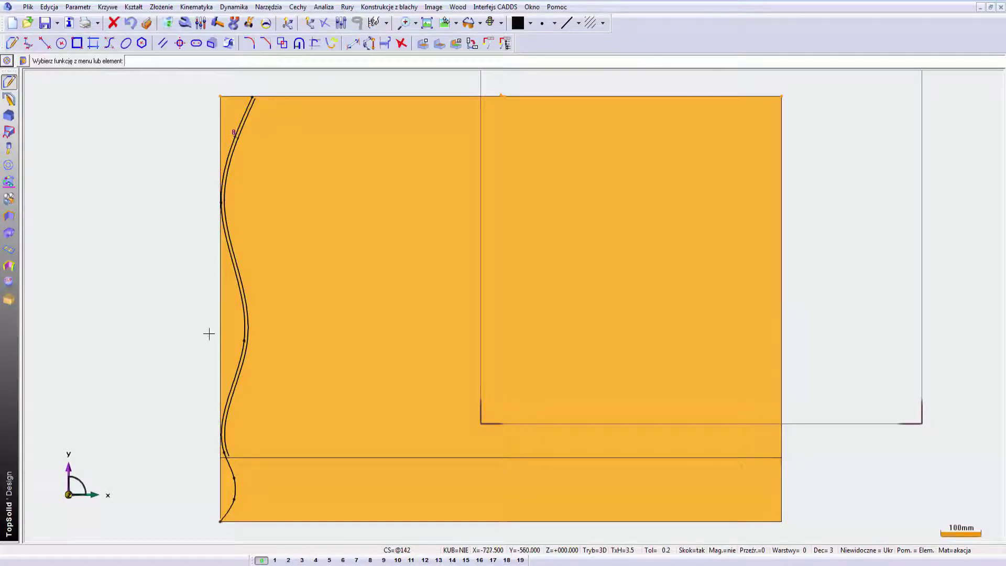
- Mirror both wavy curves onto the panel's right side using Repeat with LUSTRO symmetry
{"action": "left_click", "coordinate": [49, 7]}
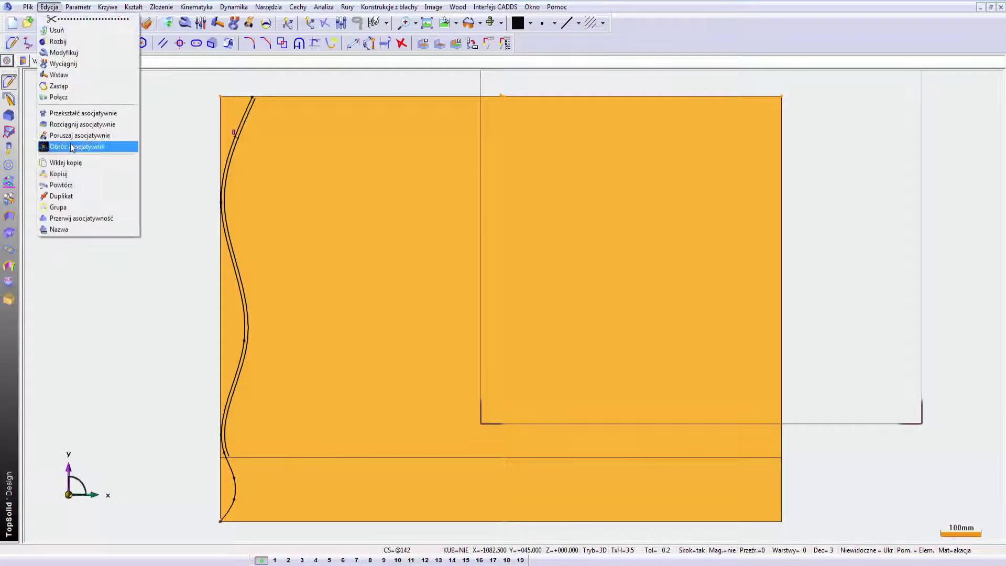
{"action": "left_click", "coordinate": [76, 185]}
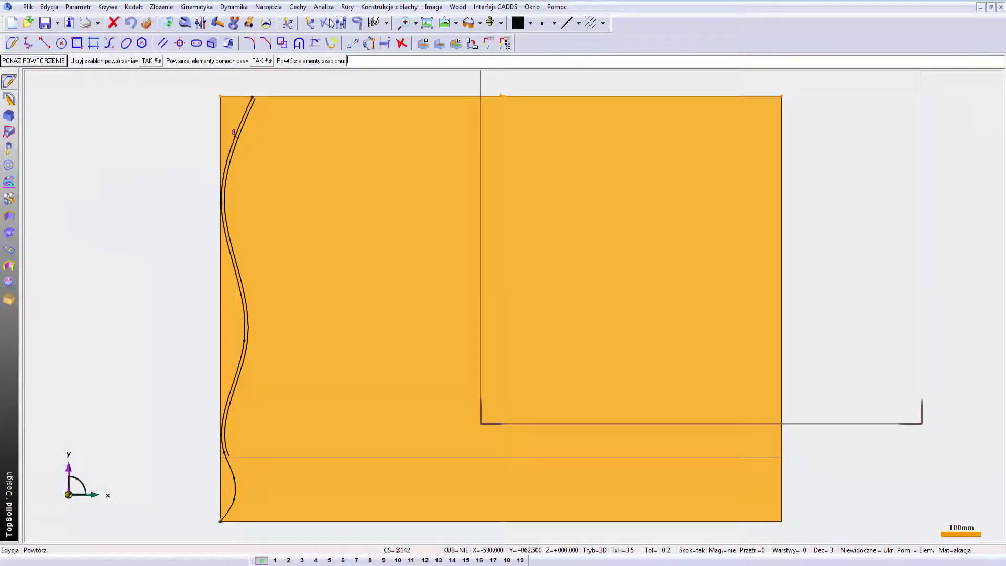
{"action": "key", "text": "Return"}
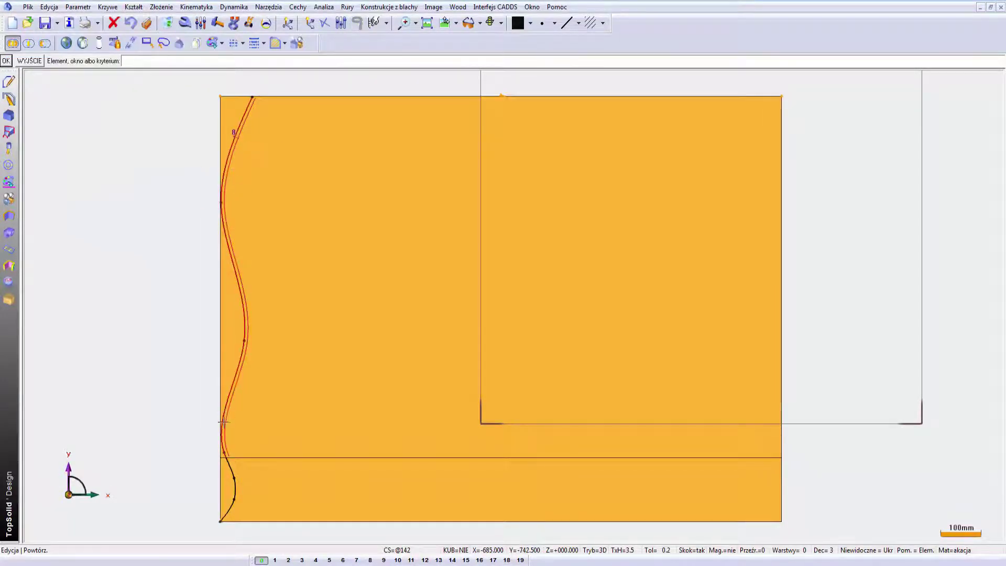
{"action": "left_click", "coordinate": [262, 161]}
{"action": "left_click", "coordinate": [5, 61]}
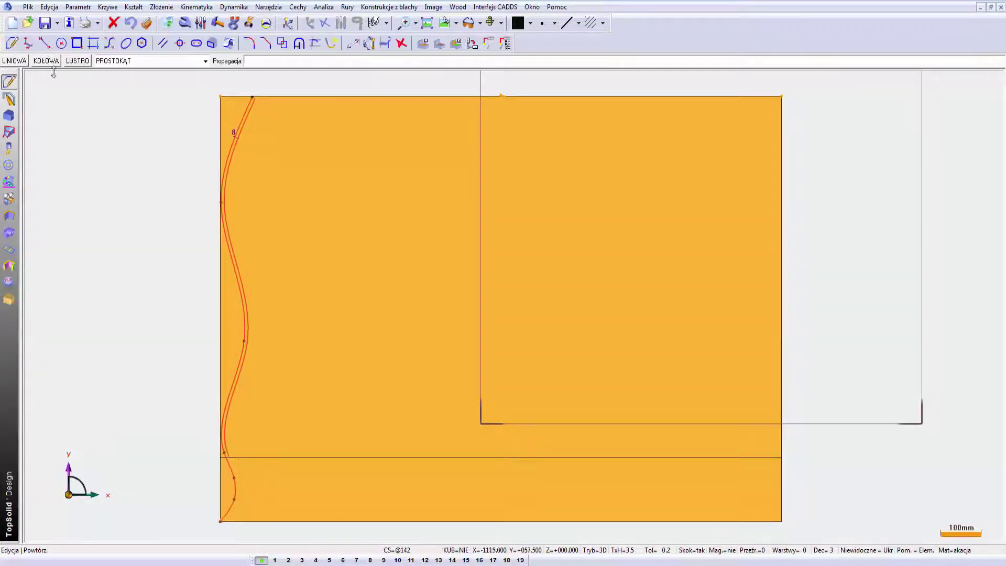
{"action": "left_click", "coordinate": [21, 63]}
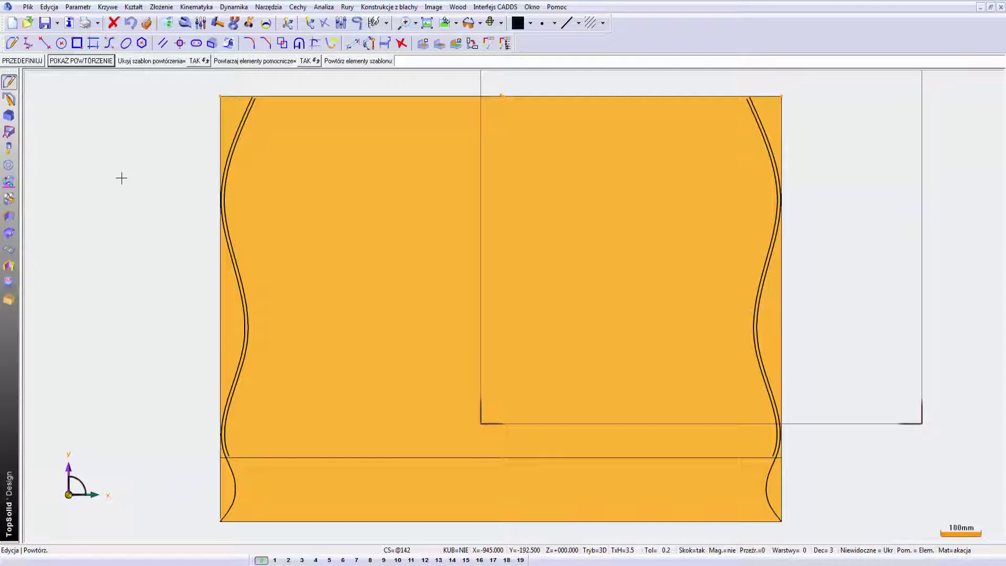
{"action": "left_click", "coordinate": [9, 115]}
- Trim the upper panel along the left wavy curve, removing the material outside it
{"action": "left_click", "coordinate": [83, 43]}
{"action": "left_click", "coordinate": [298, 235]}
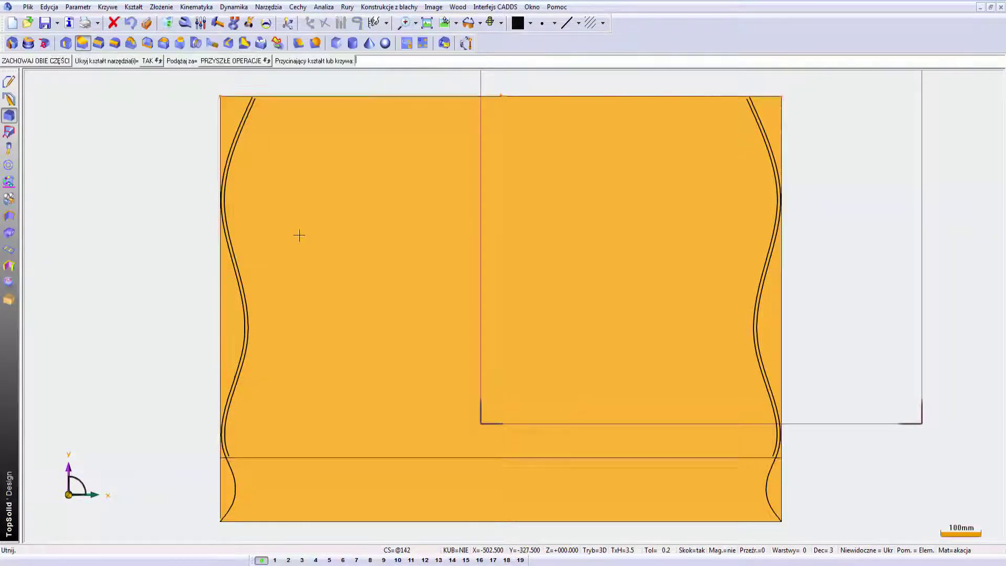
{"action": "left_click", "coordinate": [232, 262]}
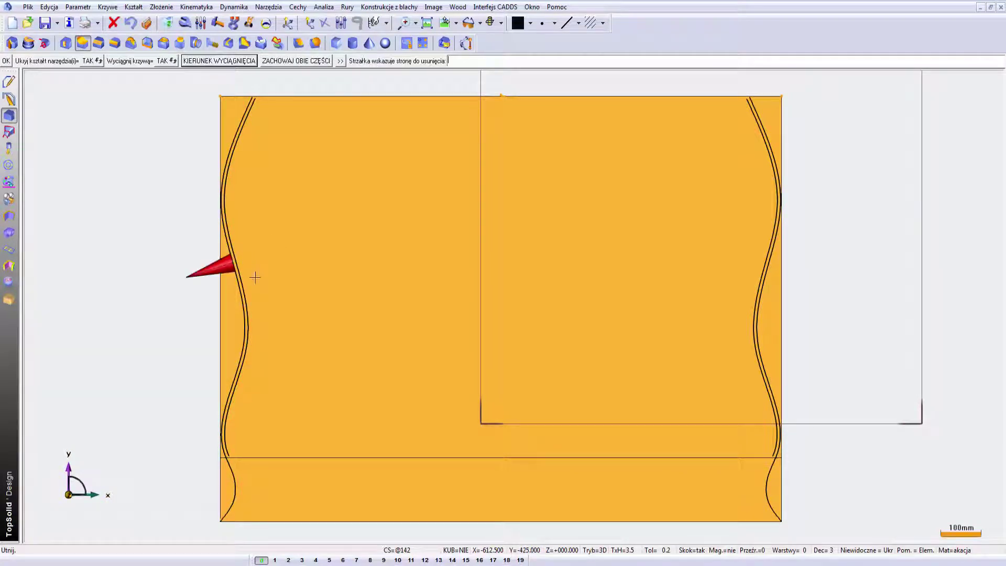
{"action": "left_click", "coordinate": [173, 277]}
{"action": "left_click", "coordinate": [234, 249]}
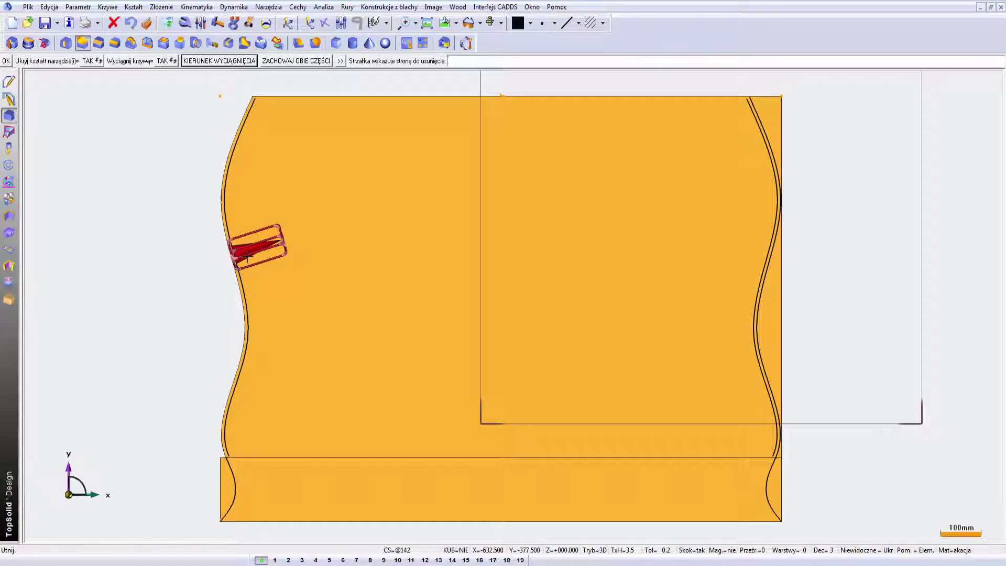
{"action": "left_click", "coordinate": [247, 256]}
{"action": "left_click", "coordinate": [288, 62]}
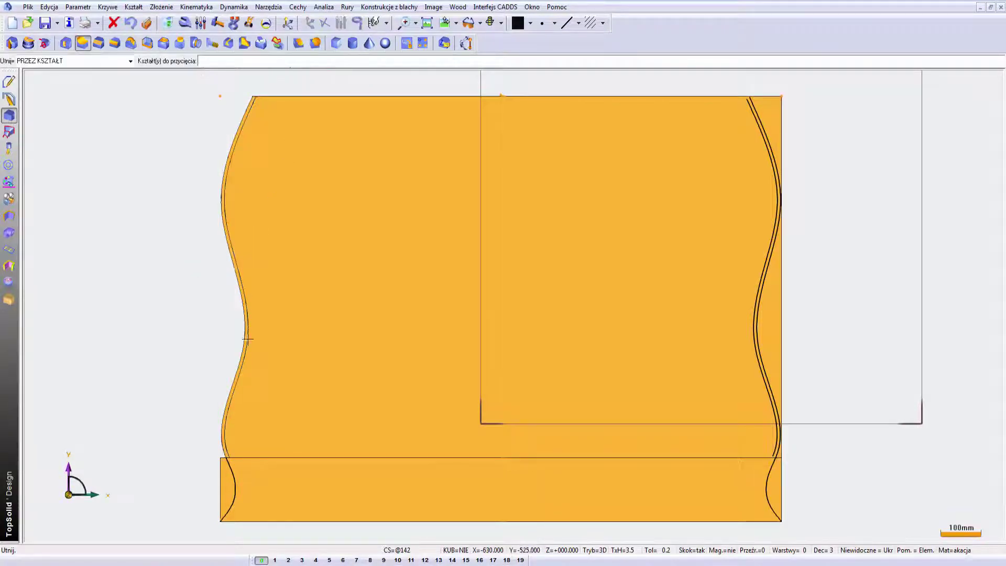
- Trim the upper panel along the right wavy curve
{"action": "left_click", "coordinate": [761, 133]}
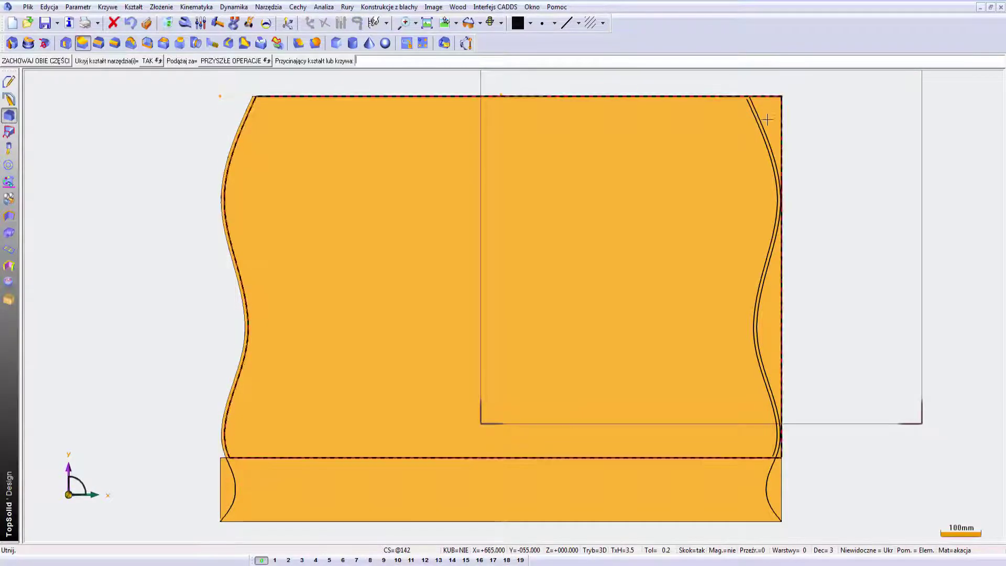
{"action": "key", "text": "Return"}
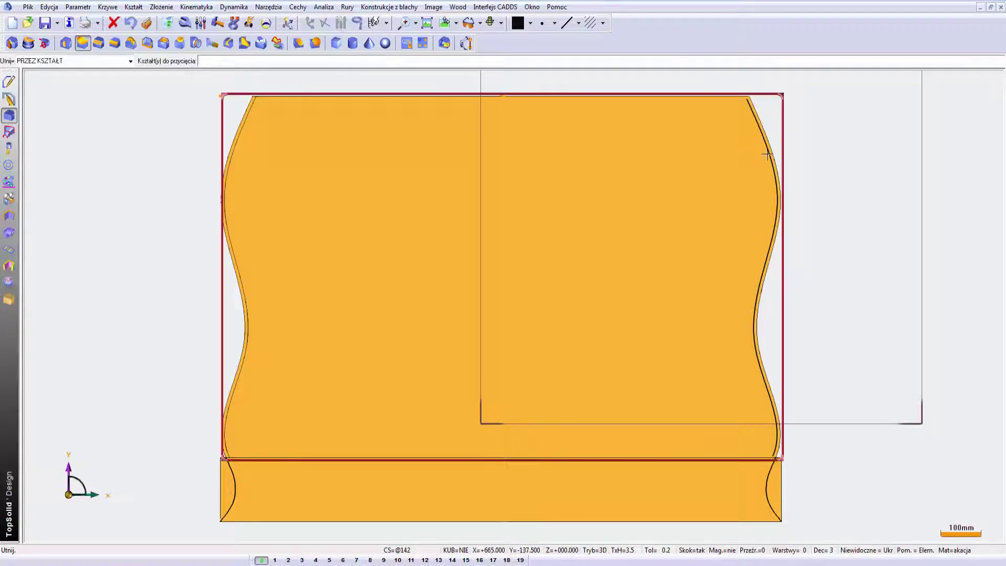
{"action": "left_click", "coordinate": [766, 155]}
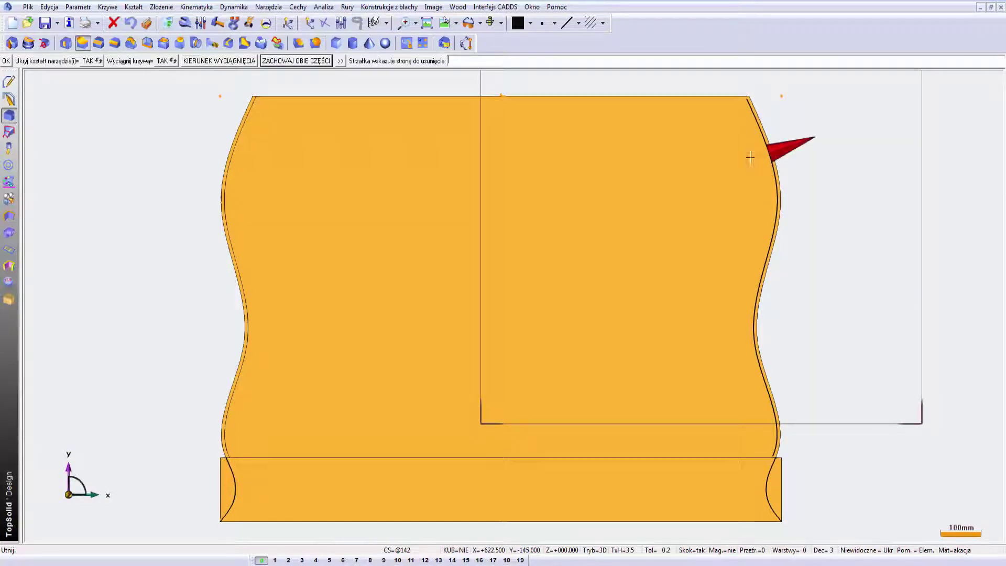
{"action": "left_click", "coordinate": [288, 61]}
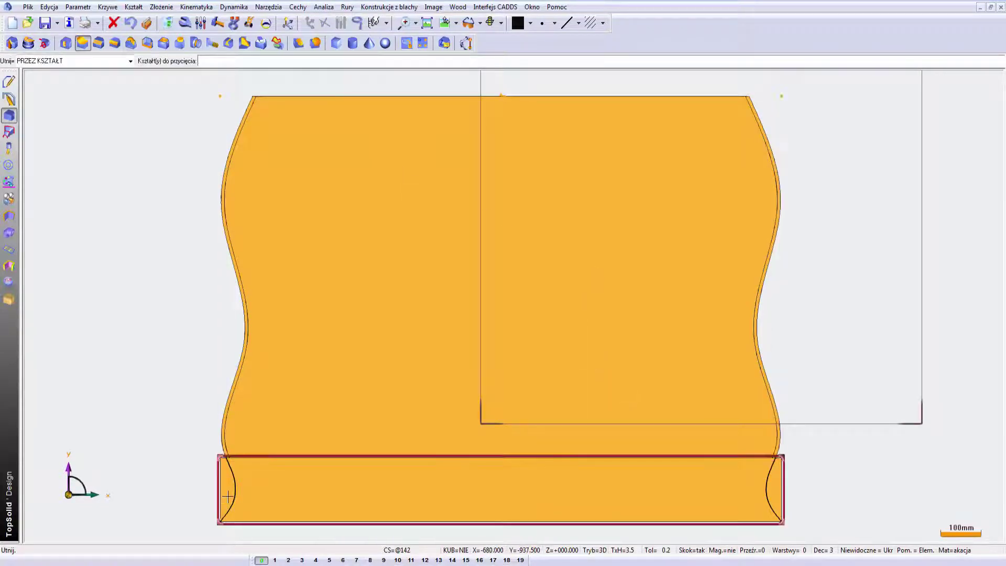
- Cut both base-strip corners along the wavy curves, then delete the upper panel shape
{"action": "left_click", "coordinate": [498, 490]}
{"action": "left_click", "coordinate": [234, 490]}
{"action": "key", "text": "Return"}
{"action": "left_click", "coordinate": [769, 464]}
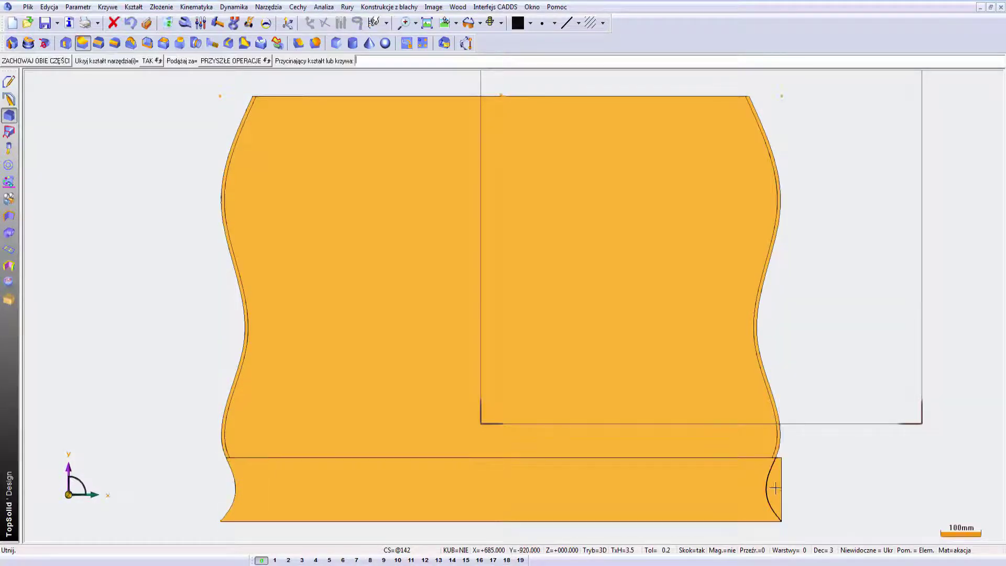
{"action": "left_click", "coordinate": [769, 490]}
{"action": "key", "text": "Return"}
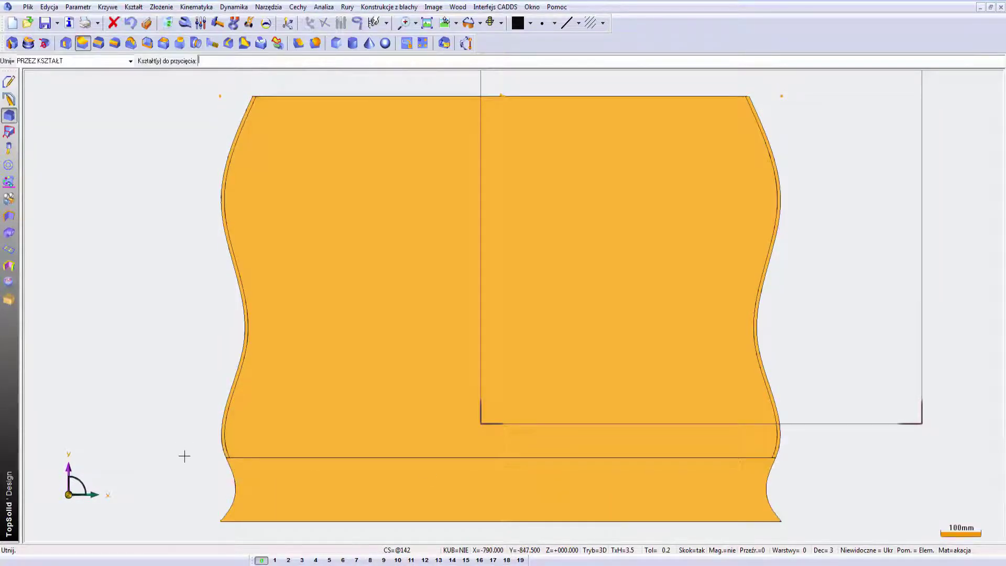
{"action": "left_click", "coordinate": [169, 23]}
{"action": "left_click", "coordinate": [361, 247]}
- Orbit to show the block's thickness and undo the accidental panel deletion
{"action": "mouse_move", "coordinate": [194, 388]}
{"action": "middle_mouse_down"}
{"action": "mouse_move", "coordinate": [141, 386]}
{"action": "mouse_move", "coordinate": [202, 387]}
{"action": "mouse_move", "coordinate": [135, 378]}
{"action": "mouse_move", "coordinate": [153, 382]}
{"action": "middle_mouse_up"}
{"action": "key", "text": "ctrl+z"}
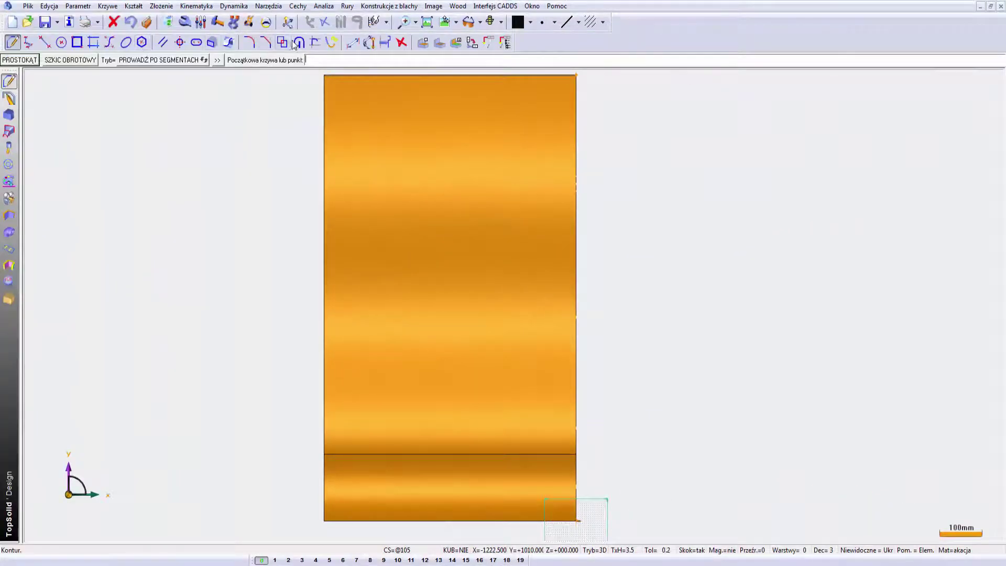
{"action": "left_click", "coordinate": [110, 43]}
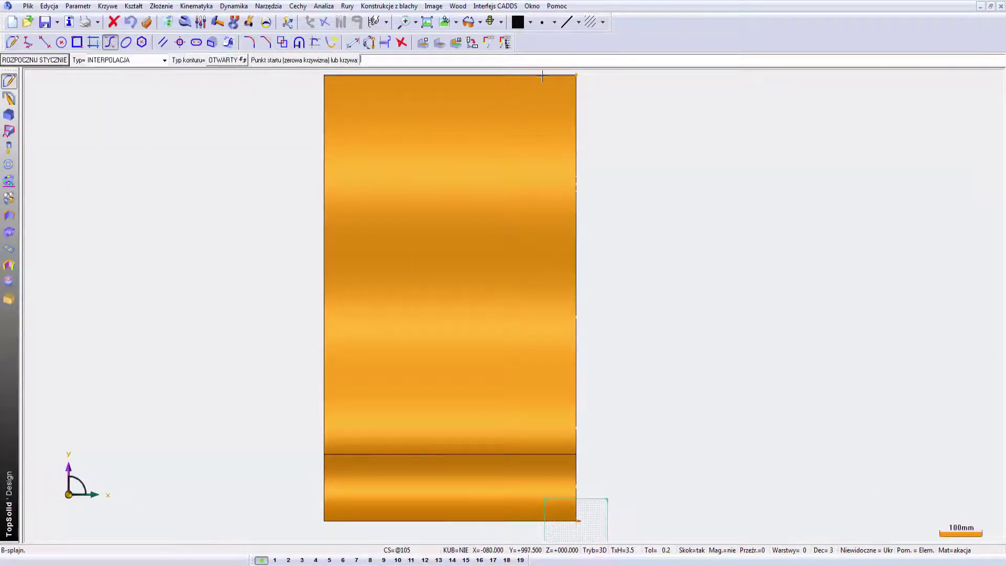
- Trace a wavy B-spline down the side profile's right edge, from top corner to bottom corner
{"action": "left_click", "coordinate": [547, 78]}
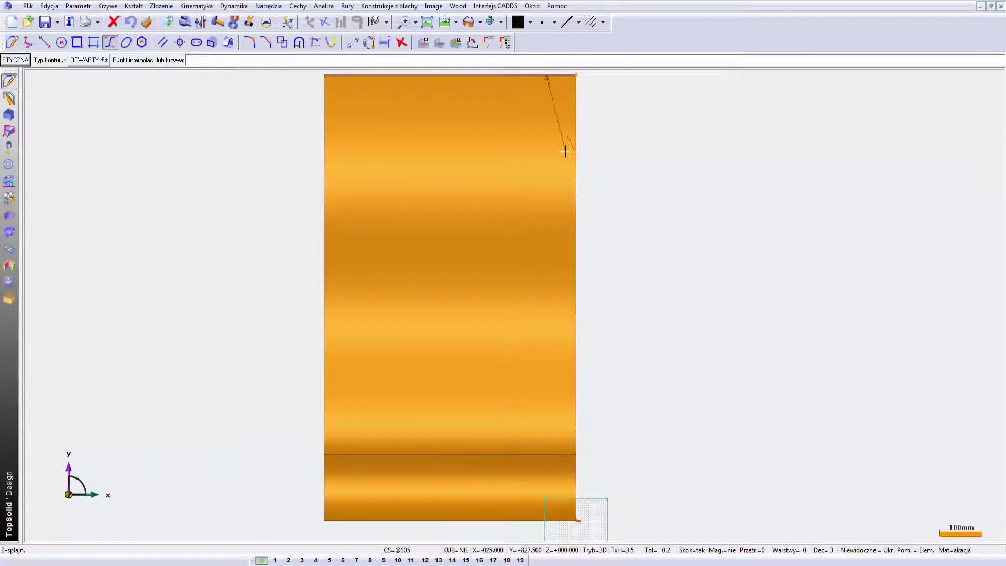
{"action": "left_click", "coordinate": [573, 138]}
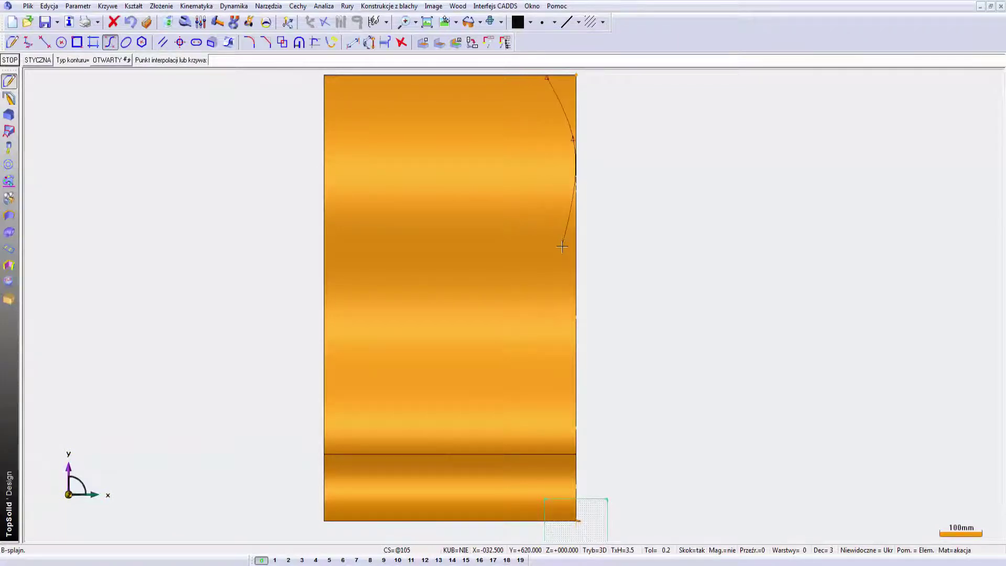
{"action": "left_click", "coordinate": [557, 280]}
{"action": "left_click", "coordinate": [573, 403]}
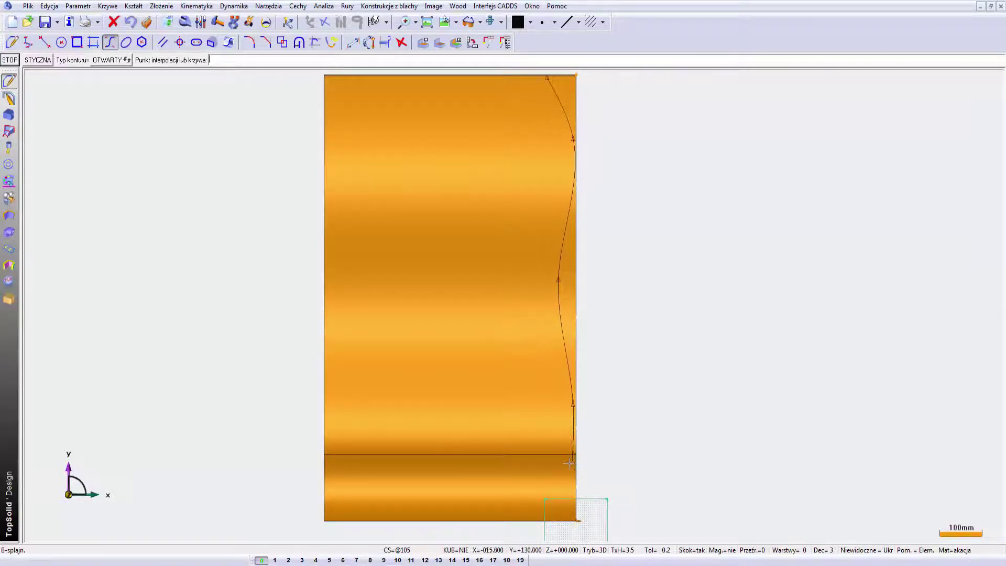
{"action": "left_click", "coordinate": [568, 468]}
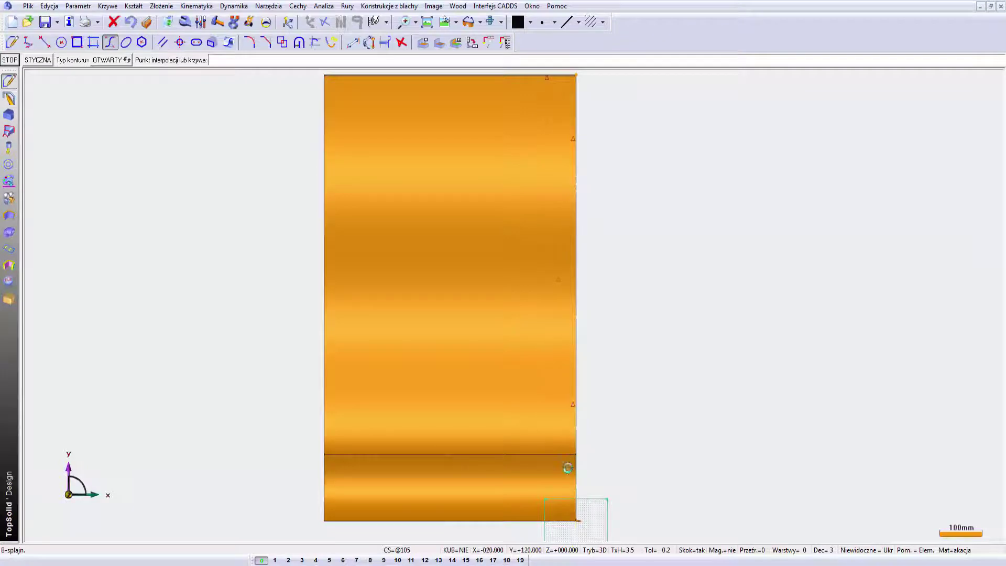
{"action": "double_click", "coordinate": [577, 521]}
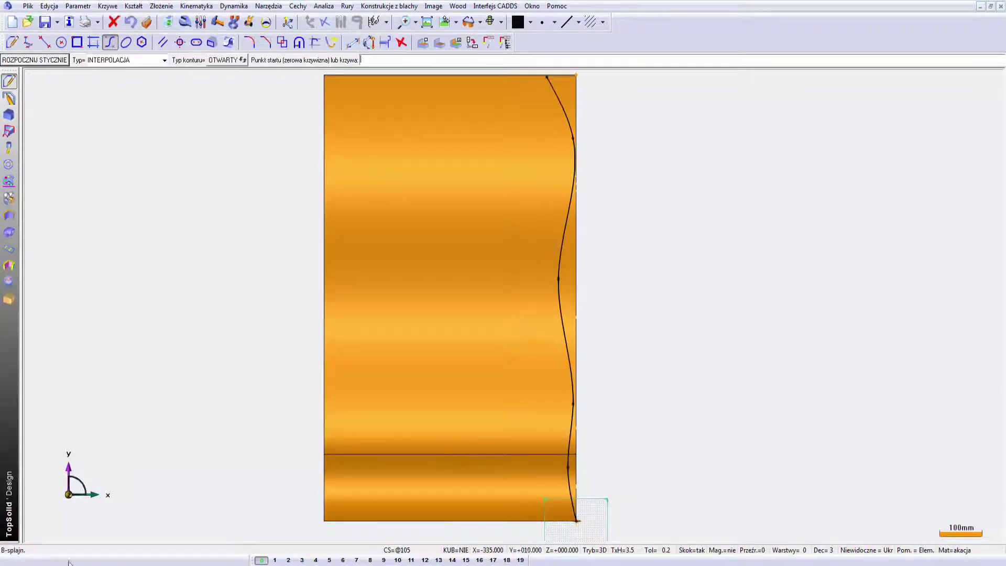
{"action": "left_click", "coordinate": [250, 22]}
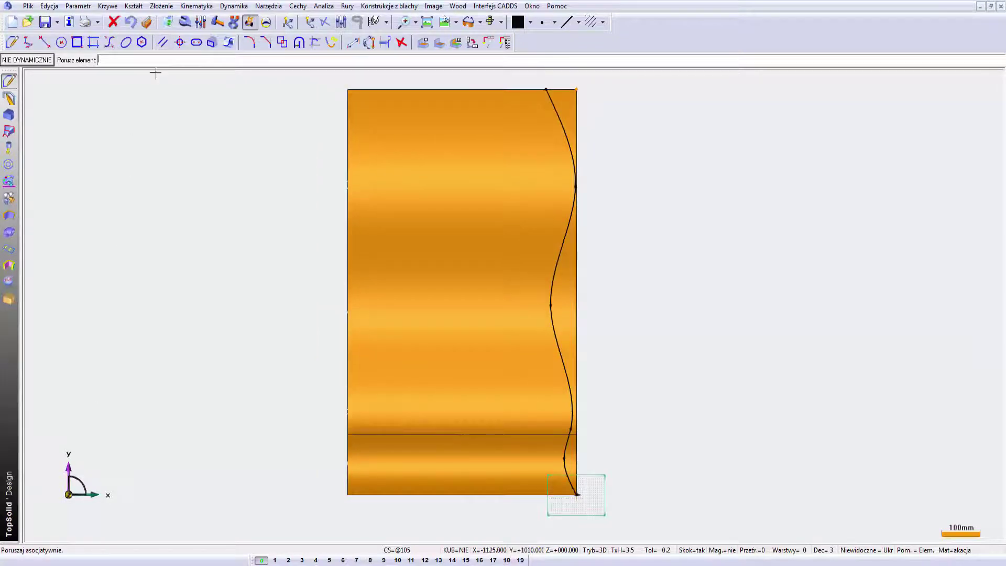
- Create offset copies of the wavy side curve and the profile's left edge
{"action": "left_click", "coordinate": [163, 43]}
{"action": "left_click", "coordinate": [551, 295]}
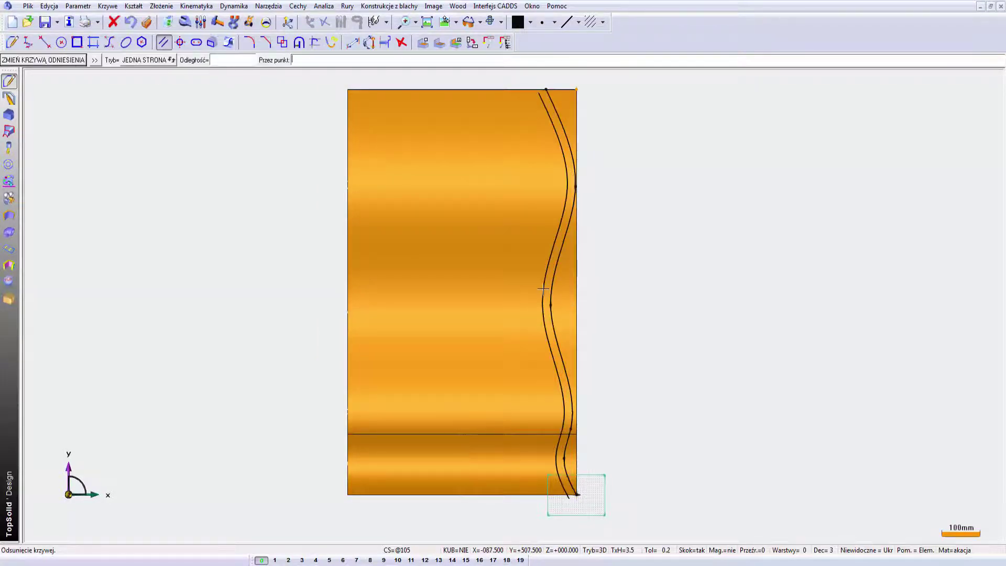
{"action": "left_click", "coordinate": [543, 288]}
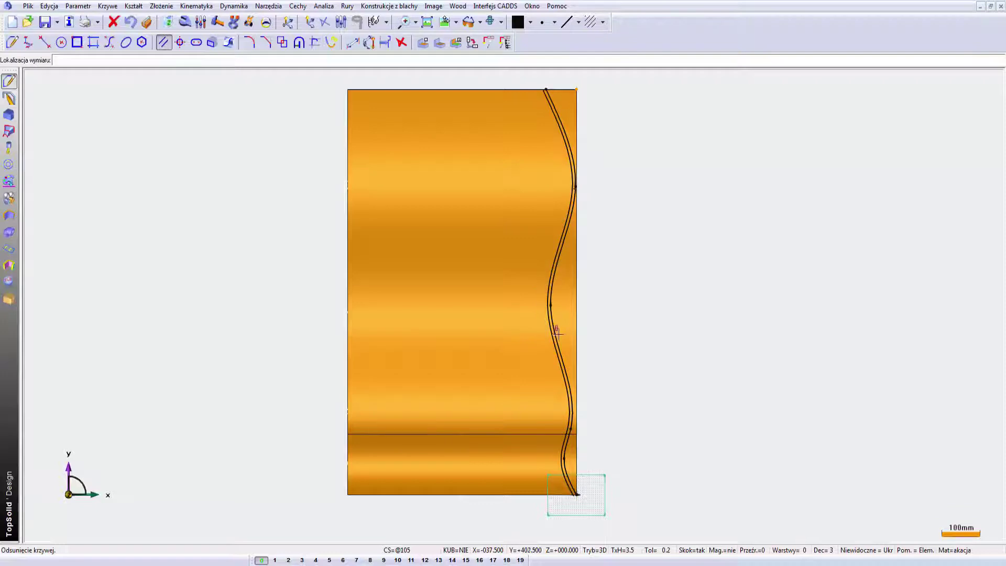
{"action": "key", "text": "Escape"}
{"action": "left_click", "coordinate": [163, 43]}
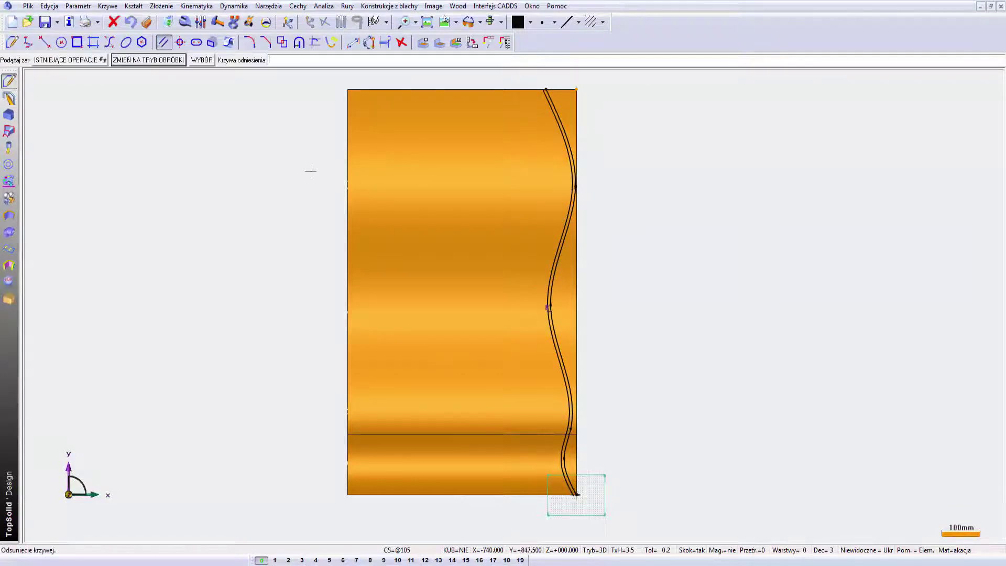
{"action": "left_click", "coordinate": [348, 215]}
{"action": "left_click", "coordinate": [356, 219]}
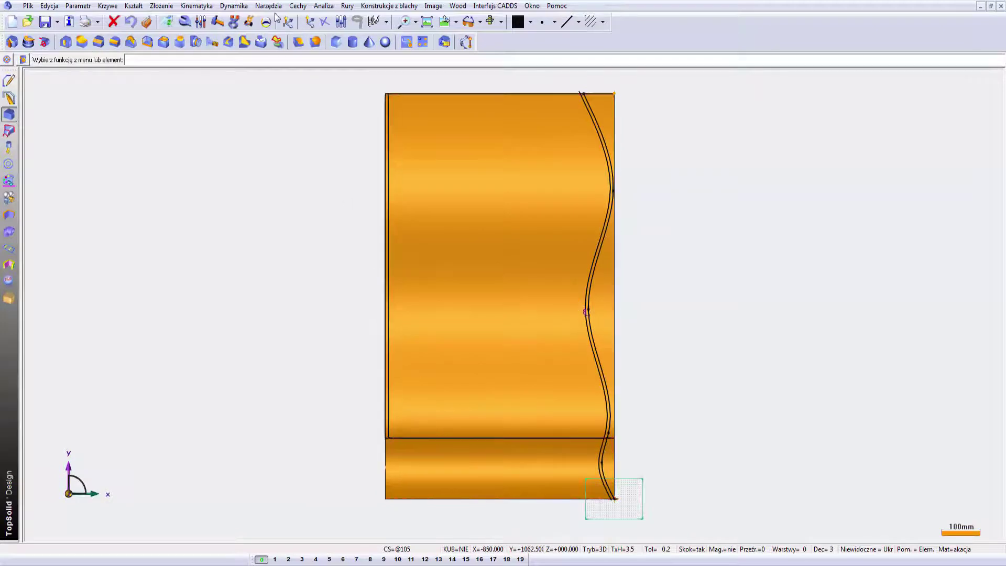
- Trim the side panel solid along the wavy curve
{"action": "left_click", "coordinate": [82, 42]}
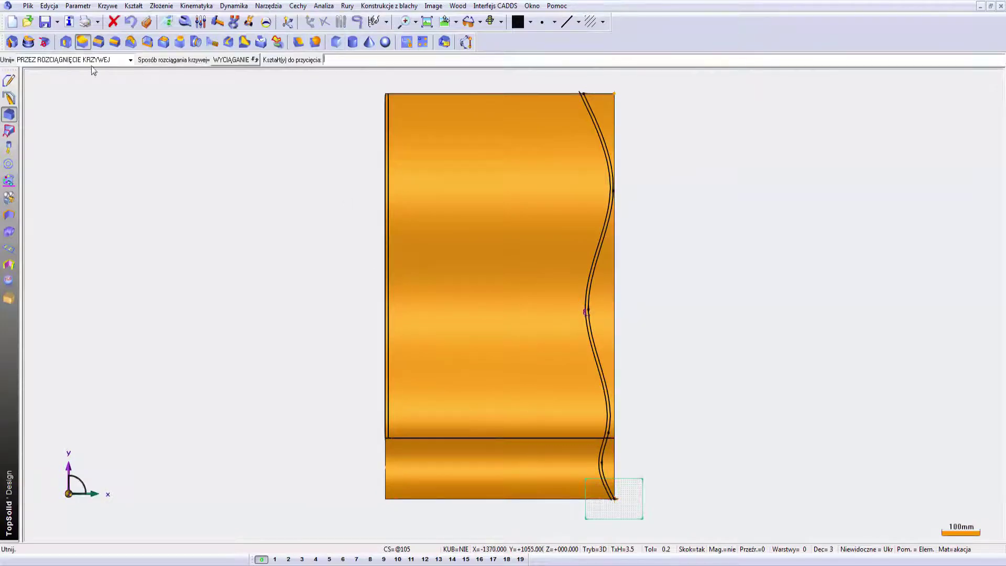
{"action": "left_click", "coordinate": [525, 204]}
{"action": "left_click", "coordinate": [605, 143]}
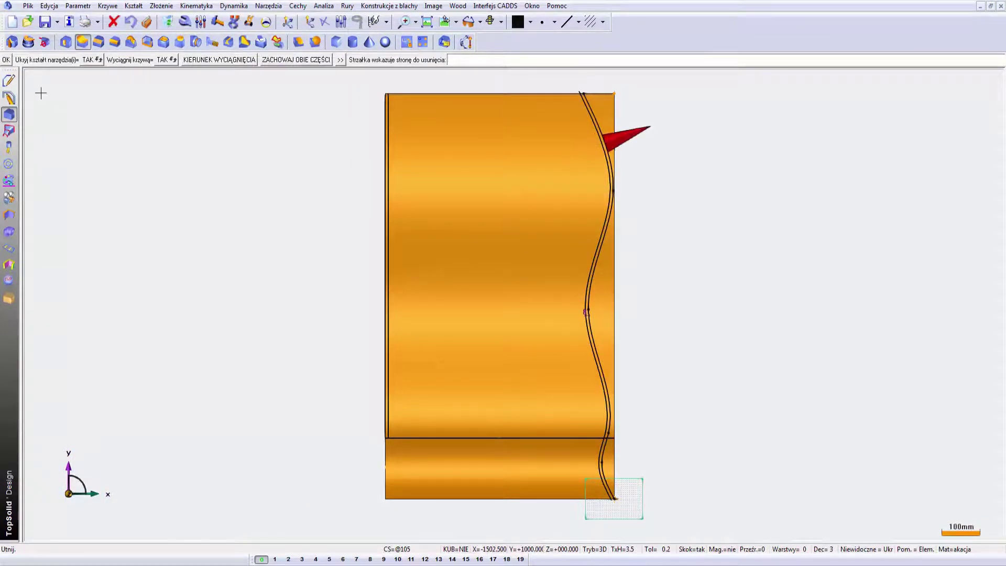
{"action": "key", "text": "Return"}
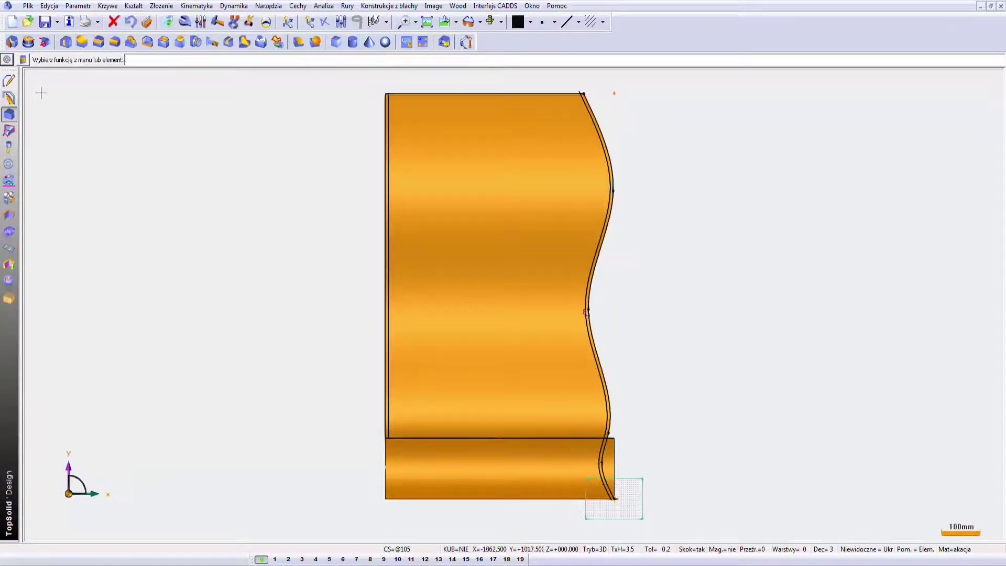
- Orbit around the finished chest to inspect its six curved drawers and cabriole legs
{"action": "key", "text": "Return"}
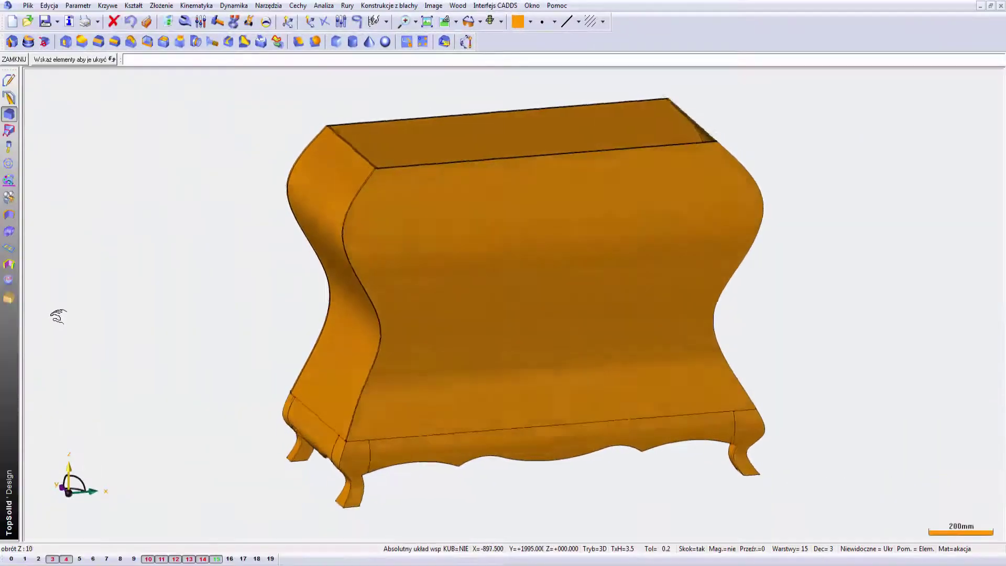
{"action": "mouse_move", "coordinate": [58, 316]}
{"action": "middle_mouse_down"}
{"action": "mouse_move", "coordinate": [85, 301]}
{"action": "mouse_move", "coordinate": [204, 297]}
{"action": "middle_mouse_up"}
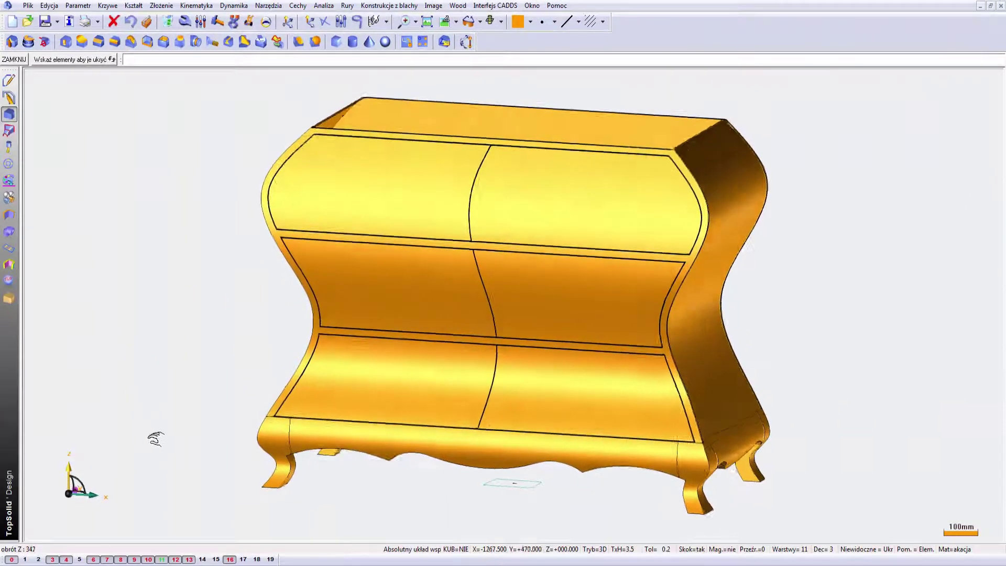
{"action": "mouse_move", "coordinate": [133, 405]}
{"action": "middle_mouse_down"}
{"action": "mouse_move", "coordinate": [52, 291]}
{"action": "mouse_move", "coordinate": [7, 251]}
{"action": "mouse_move", "coordinate": [86, 245]}
{"action": "middle_mouse_up"}
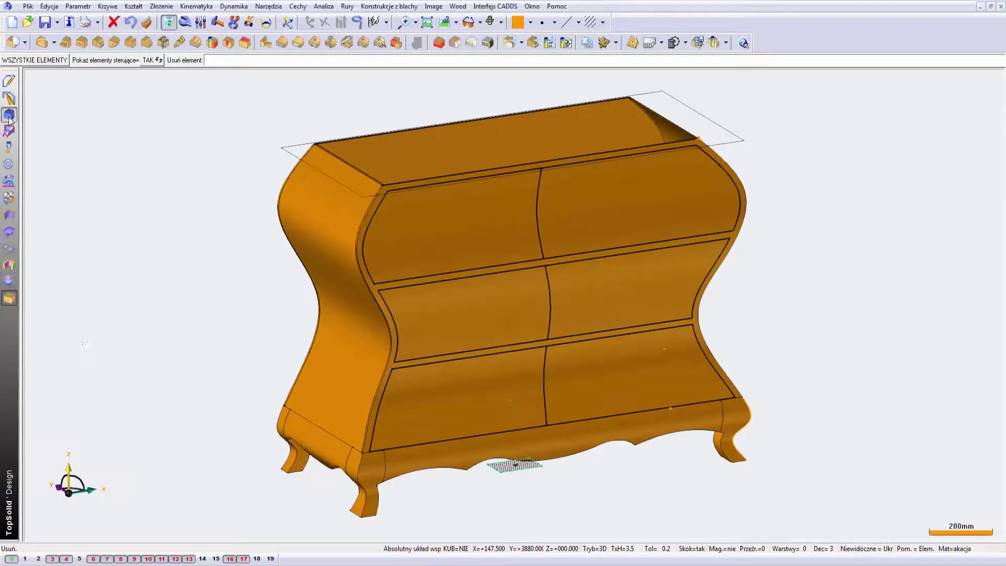
- Extrude the chest's top outline contour into a 20 mm top slab
{"action": "left_click", "coordinate": [9, 114]}
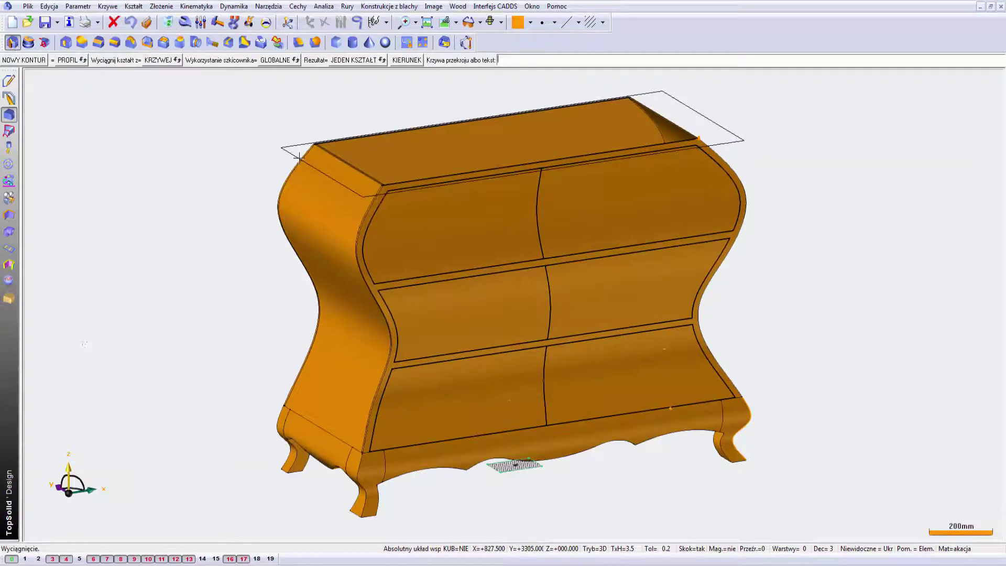
{"action": "left_click", "coordinate": [295, 160]}
{"action": "key", "text": "Return"}
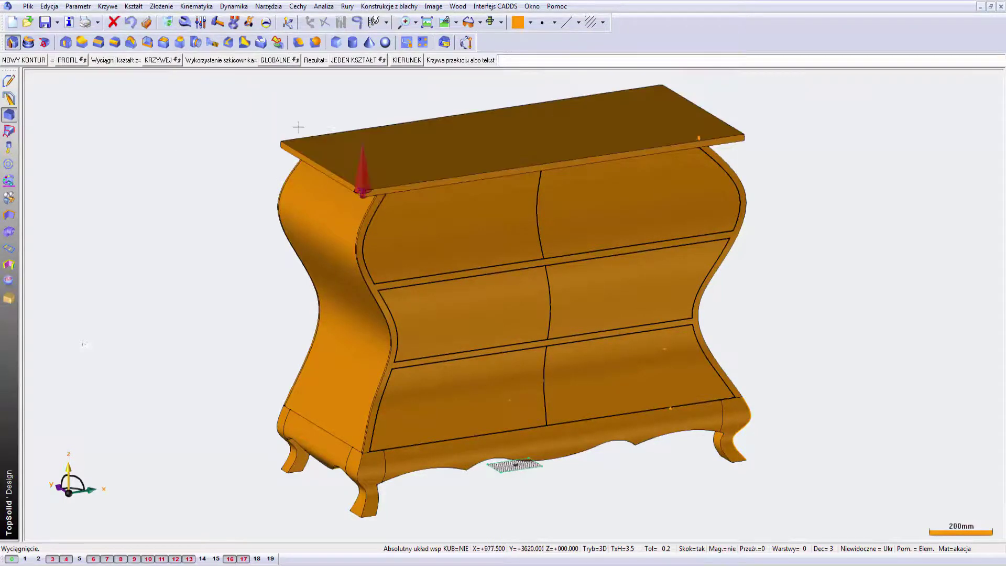
- Profile-mill the slab's front, left and right edges with the Typ 10 cutter
{"action": "left_click", "coordinate": [9, 298]}
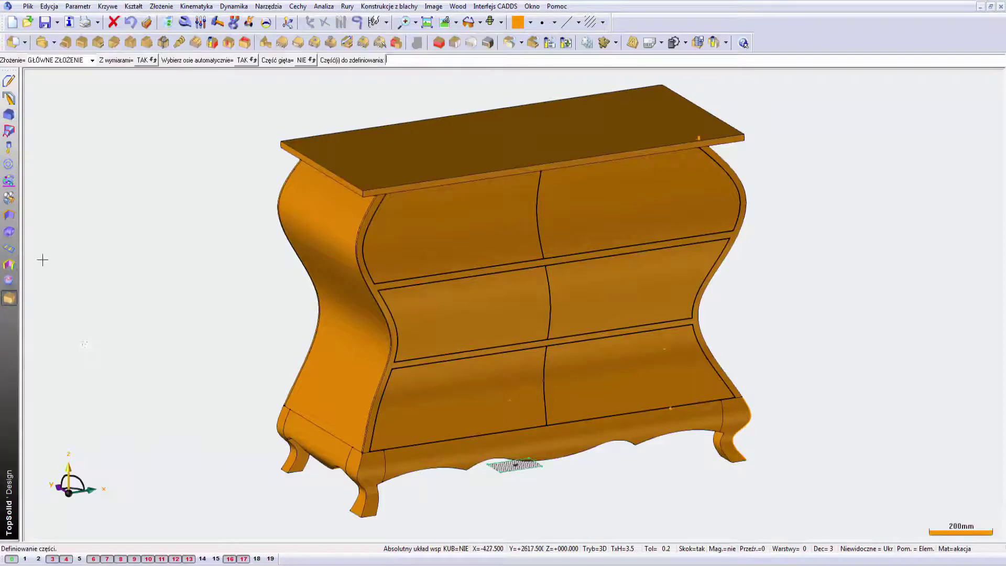
{"action": "left_click", "coordinate": [98, 42]}
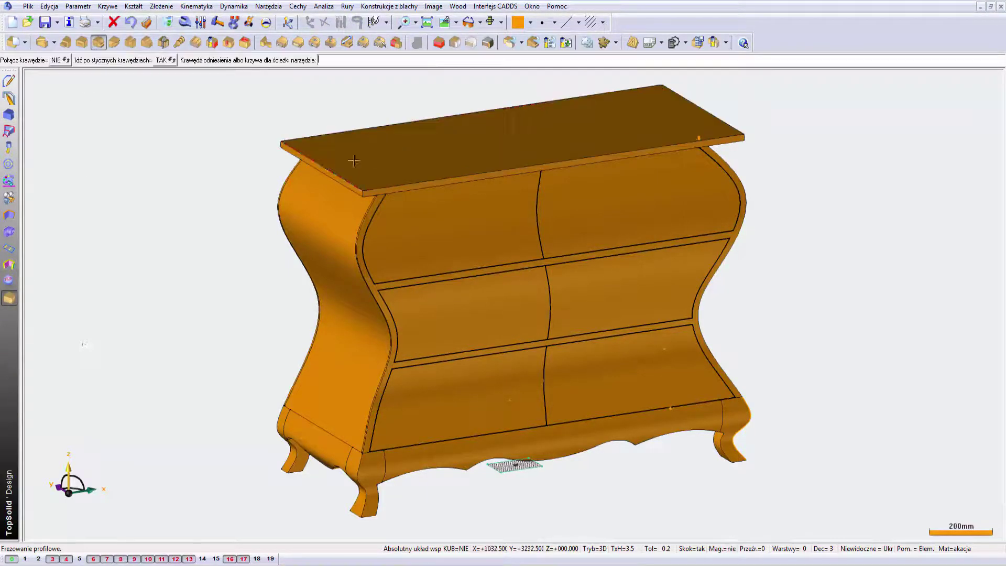
{"action": "left_click", "coordinate": [340, 181]}
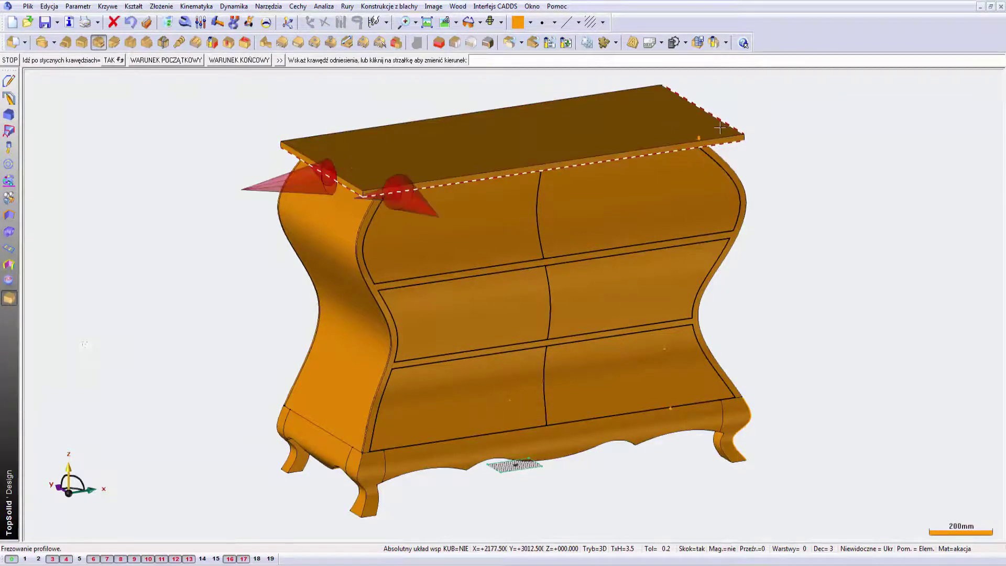
{"action": "left_click", "coordinate": [720, 127]}
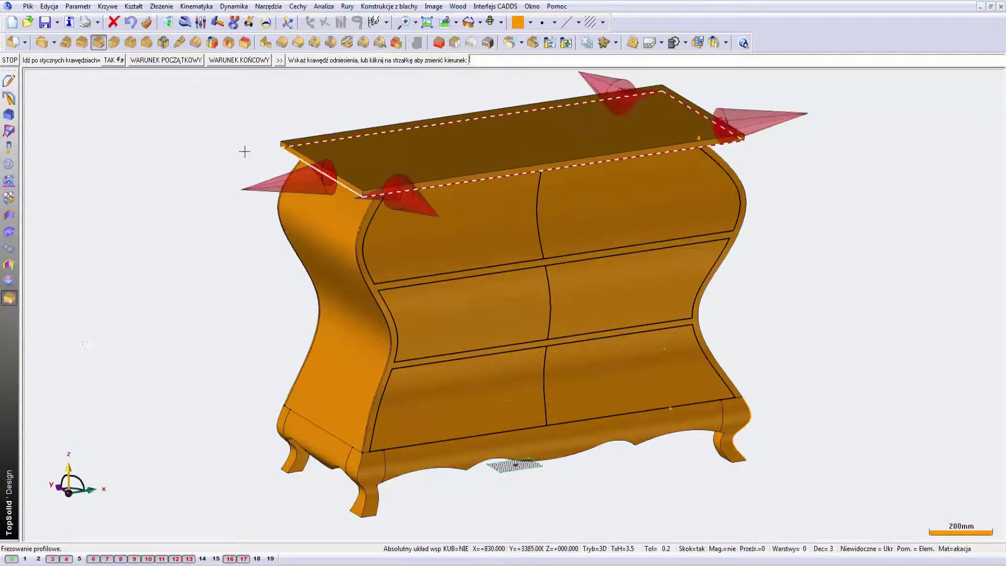
{"action": "middle_click", "coordinate": [166, 146]}
{"action": "left_click", "coordinate": [348, 169]}
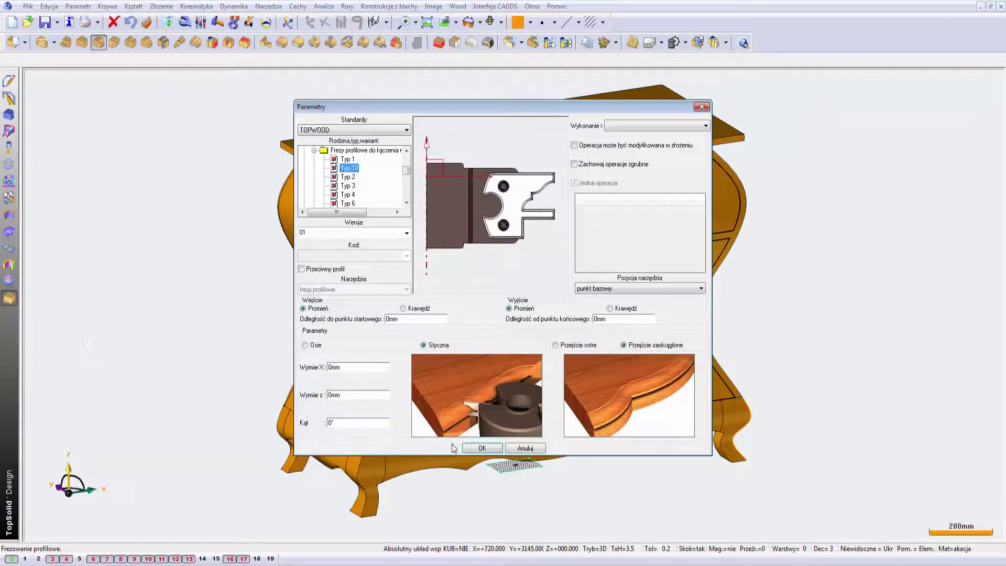
{"action": "left_click", "coordinate": [482, 449]}
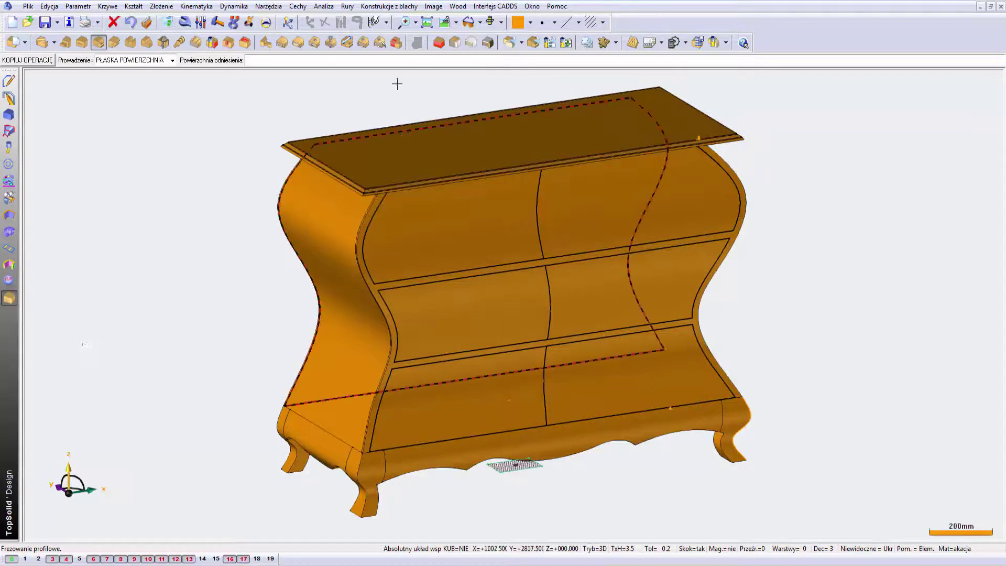
{"action": "scroll", "coordinate": [361, 118], "scroll_direction": "up", "scroll_amount": 3}
{"action": "scroll", "coordinate": [362, 119], "scroll_direction": "up", "scroll_amount": 2}
{"action": "scroll", "coordinate": [361, 119], "scroll_direction": "up", "scroll_amount": 2}
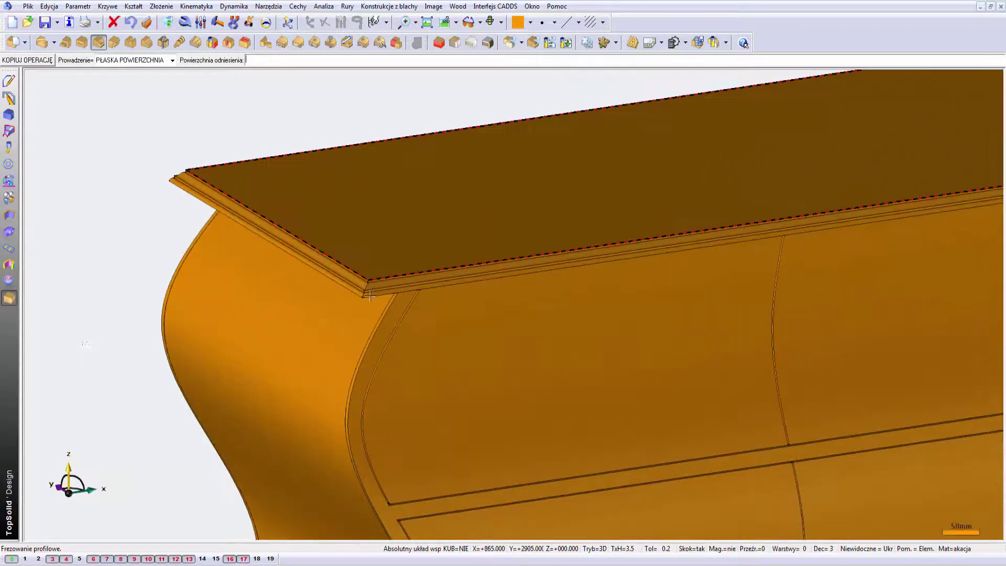
{"action": "scroll", "coordinate": [381, 335], "scroll_direction": "up", "scroll_amount": 1}
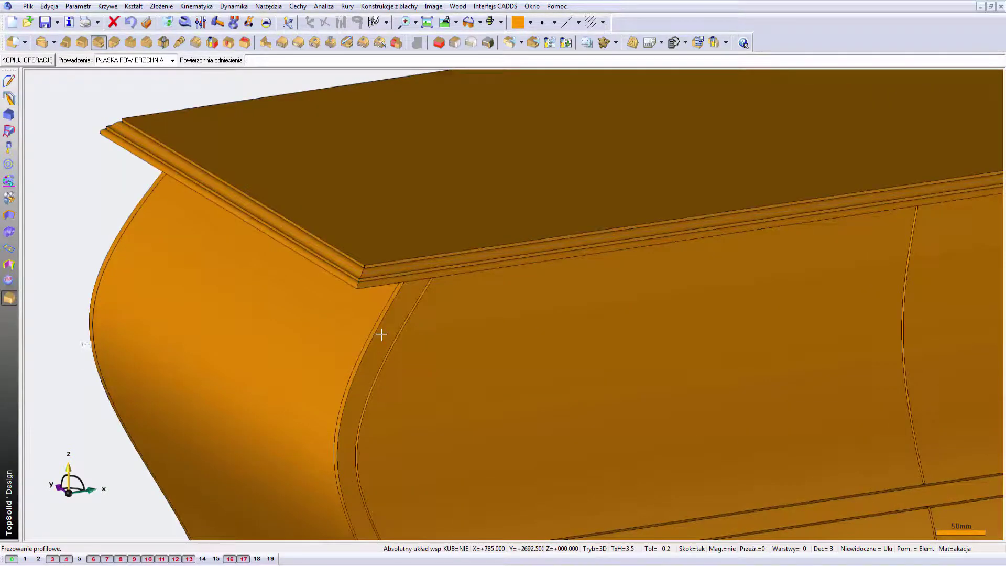
- Reveal the round knobs on the six drawer fronts and orbit to a frontal view
{"action": "left_click", "coordinate": [427, 23]}
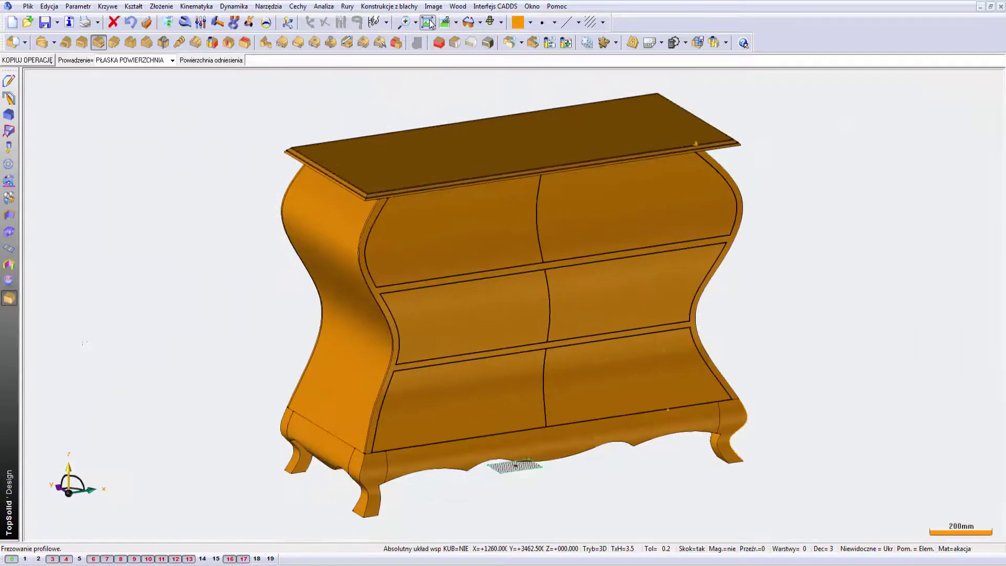
{"action": "key", "text": "Return"}
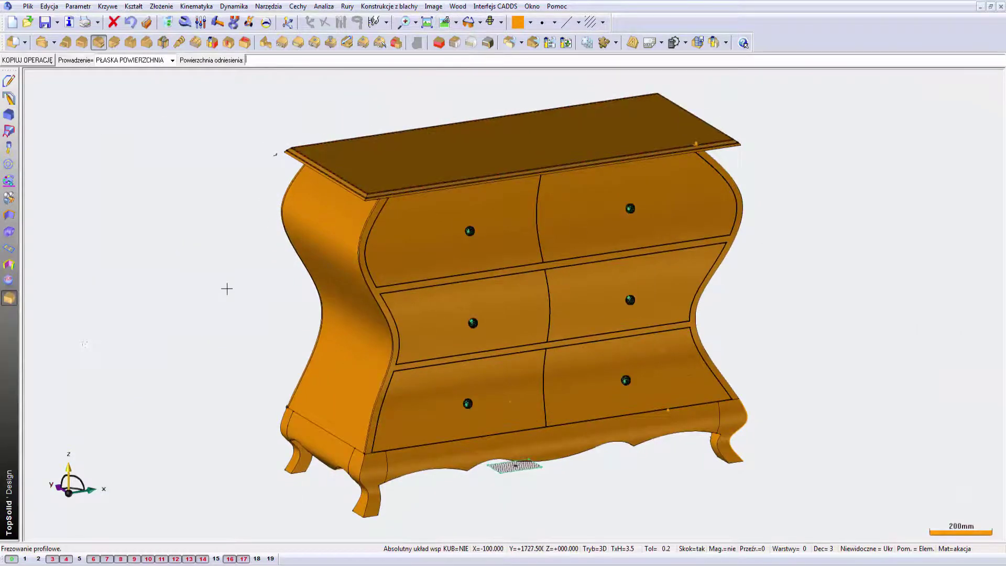
{"action": "mouse_move", "coordinate": [226, 288]}
{"action": "middle_mouse_down"}
{"action": "mouse_move", "coordinate": [338, 309]}
{"action": "mouse_move", "coordinate": [409, 294]}
{"action": "mouse_move", "coordinate": [434, 307]}
{"action": "mouse_move", "coordinate": [413, 310]}
{"action": "mouse_move", "coordinate": [280, 397]}
{"action": "middle_mouse_up"}
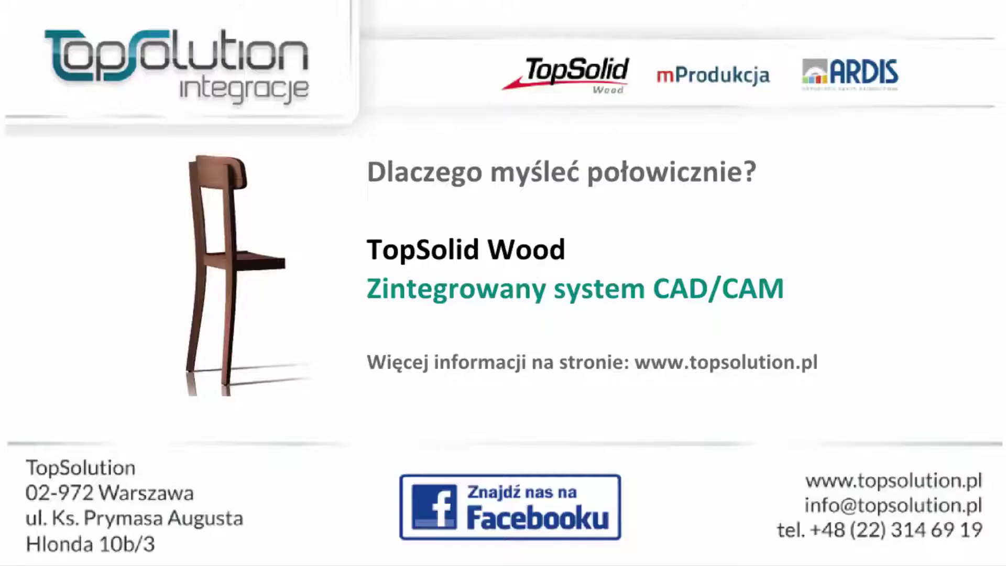